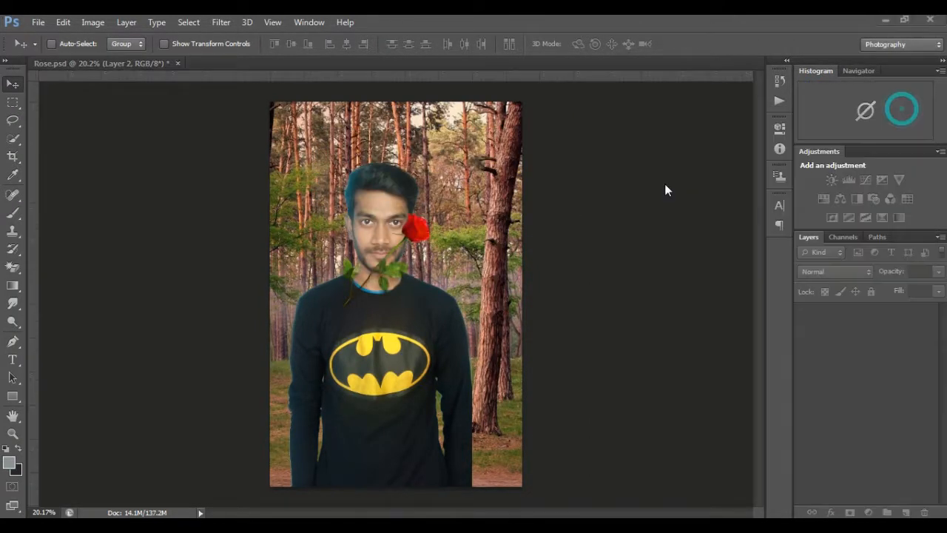
- Free-transform the rose on Layer 2: rotate it, scale it down and place its stem across the man's mouth
key("ctrl+t")
left_click_drag(440, 261, 407, 244)
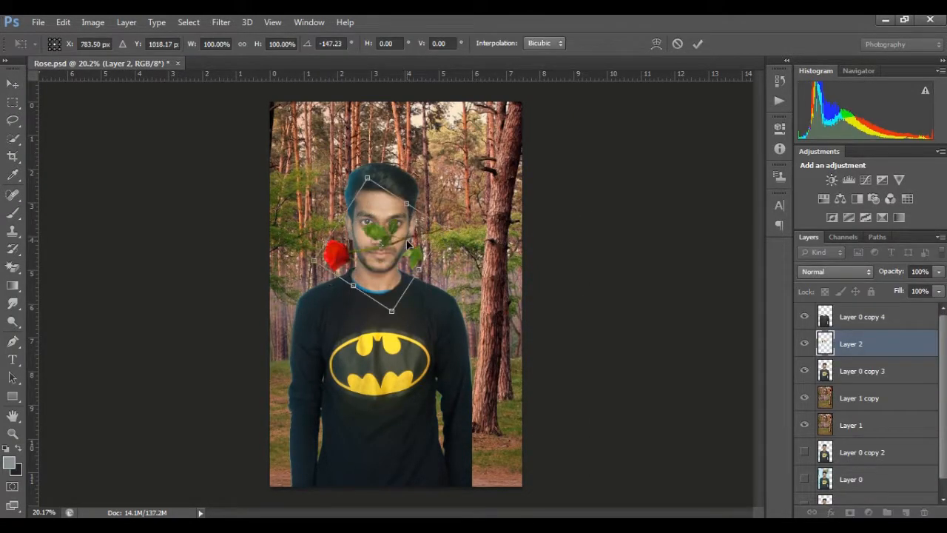
left_click_drag(368, 179, 377, 219)
left_click_drag(398, 262, 393, 250)
mouse_move(474, 237)
left_mouse_down()
mouse_move(475, 250)
mouse_move(487, 247)
left_mouse_up()
left_click(697, 45)
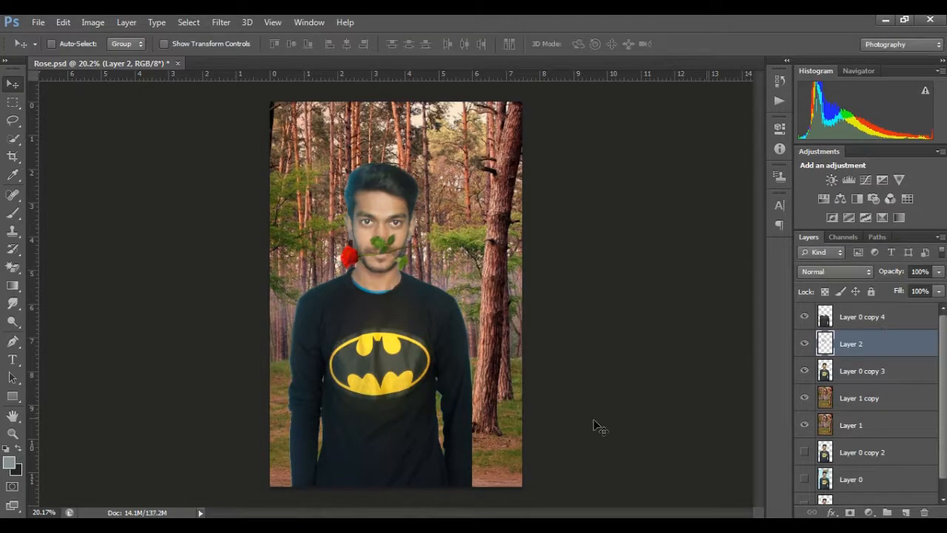
- Erase the rose's leaves covering the man's nose on Layer 2 with a 71 px Eraser
left_click(3, 217)
left_click_drag(929, 131, 919, 87)
left_click(887, 170)
scroll(377, 218, "up", 10)
left_click(894, 171)
right_click(12, 267)
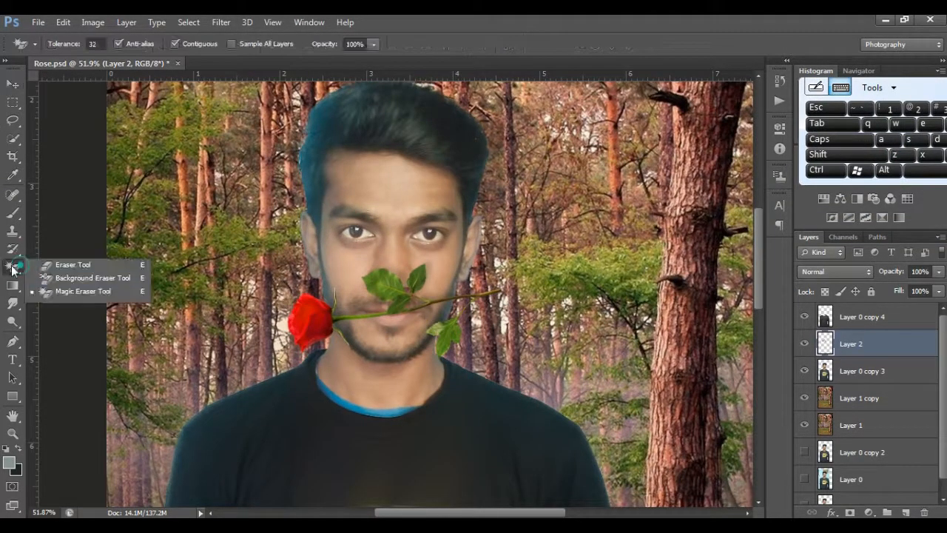
left_click(72, 265)
left_click(70, 45)
left_click(67, 86)
left_click_drag(419, 275, 376, 276)
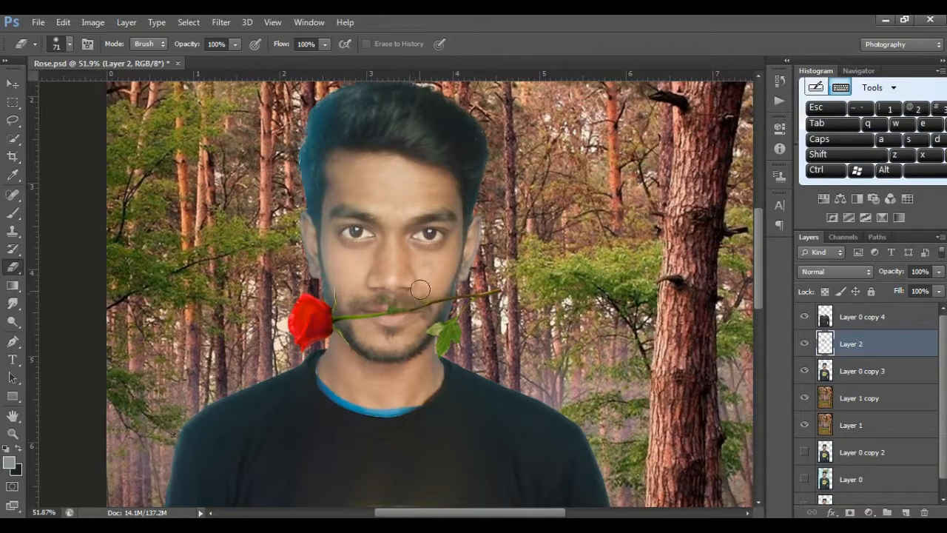
- Reduce the Eraser to 34 px and clean up the leftover leaf bits along the stem above the lips
scroll(503, 270, "up", 5)
left_click(888, 173)
left_click(70, 44)
left_click(42, 87)
left_click(361, 317)
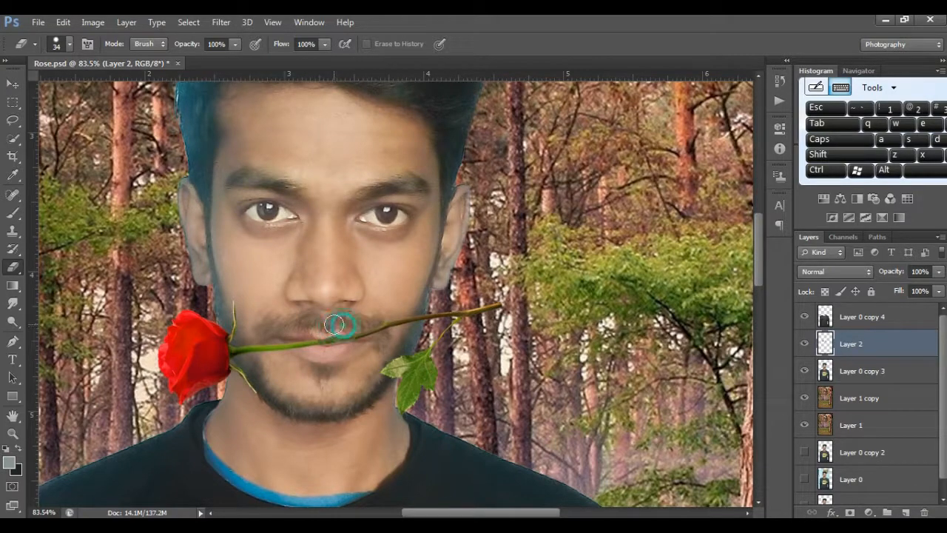
- Rotate the rose slightly clockwise and shift it so its stem rests between the lips
left_click(17, 83)
key("ctrl+t")
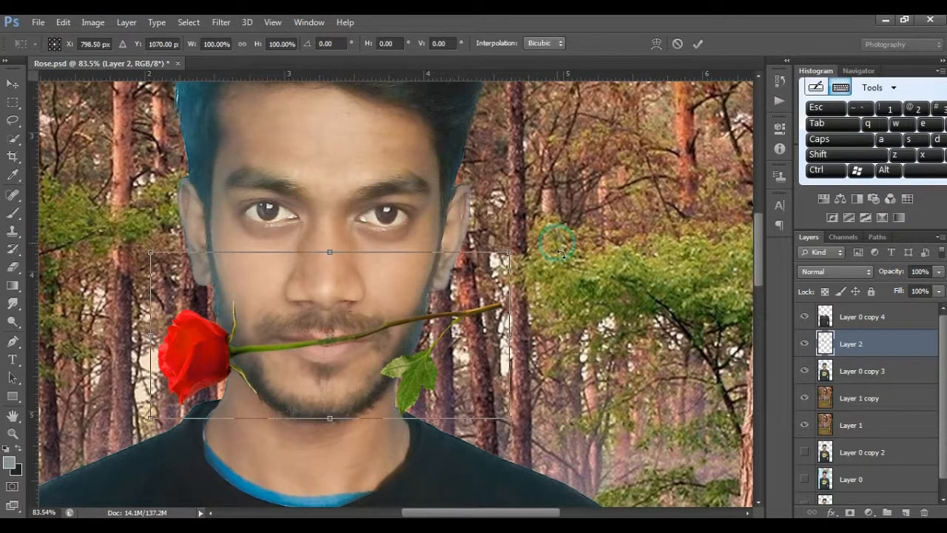
left_click_drag(562, 254, 560, 273)
left_click_drag(428, 299, 411, 299)
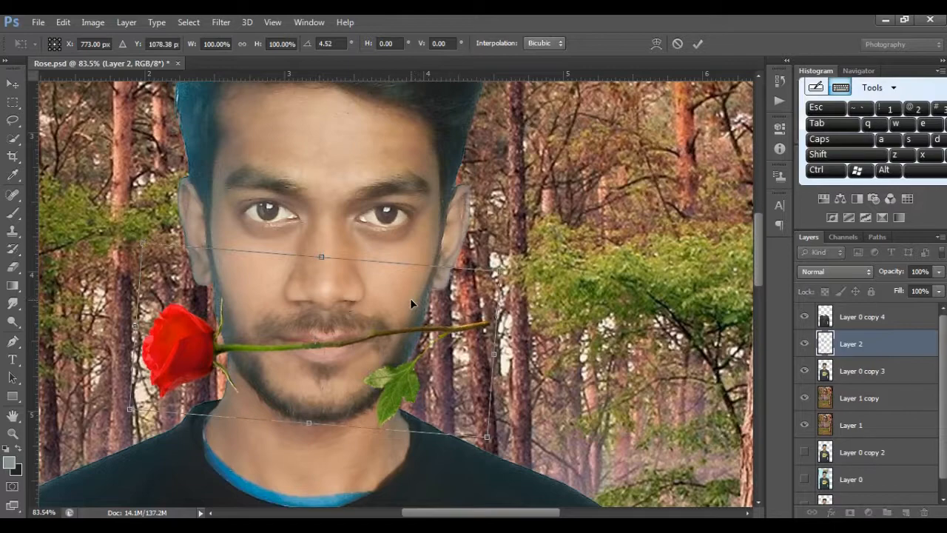
left_click_drag(521, 299, 519, 290)
left_click_drag(408, 312, 413, 312)
left_click(699, 45)
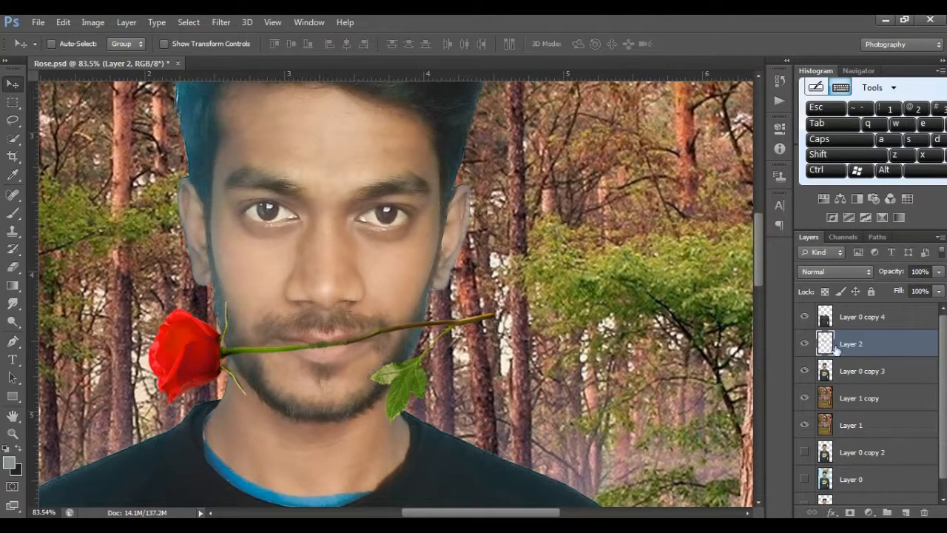
- Duplicate Layer 2 with its default name and hide the original rose layer
right_click(856, 344)
left_click(613, 120)
key("Return")
left_click(804, 370)
- Set the Eraser to 35% opacity and 50% flow, and partly fade the stem over the lips on Layer 2 copy
key("e")
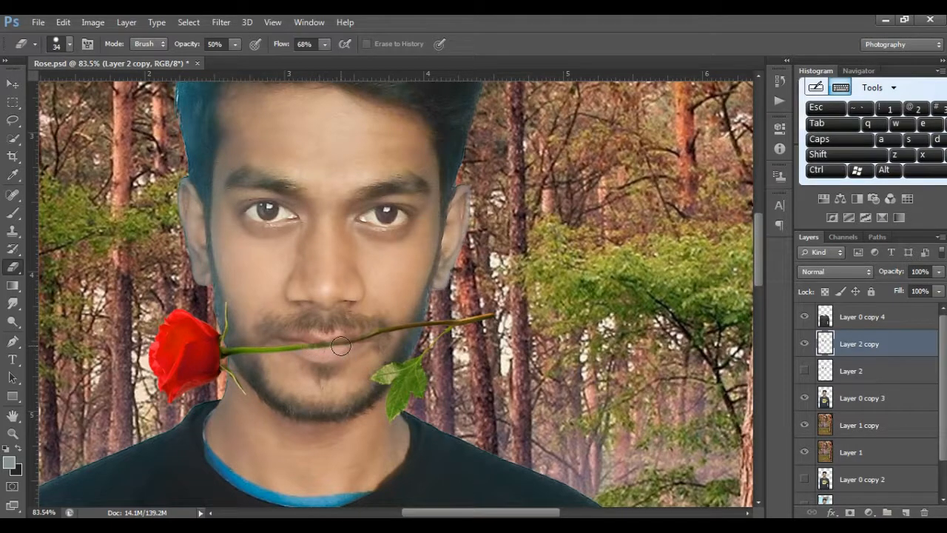
left_click(324, 44)
left_click_drag(324, 62, 311, 62)
left_click(235, 45)
left_click_drag(235, 63, 224, 64)
left_click(327, 310)
left_click_drag(343, 340, 368, 329)
key("ctrl+z")
left_click(322, 335)
- Lower the Eraser flow to 33% and softly fade the stem at the lips and the hanging leaf
scroll(322, 332, "up", 3)
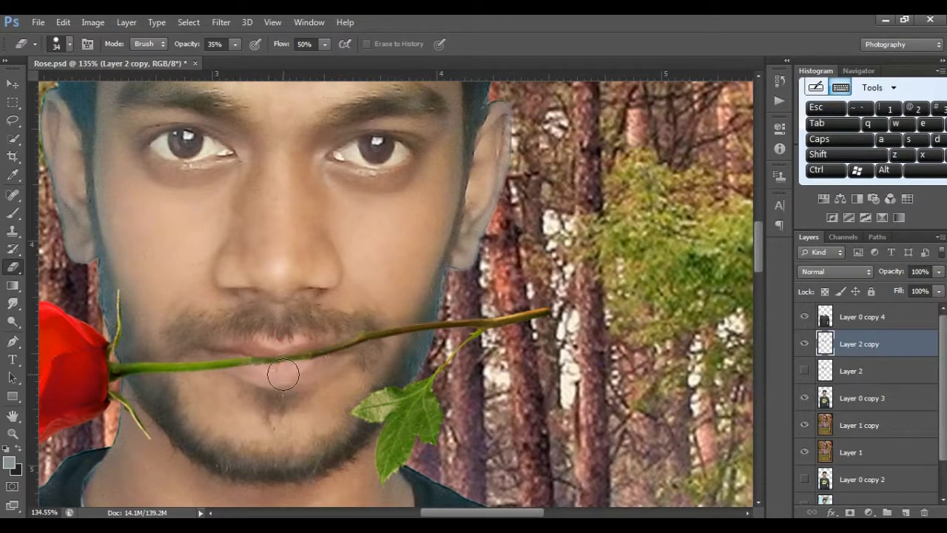
left_click(324, 45)
left_click_drag(325, 63, 313, 62)
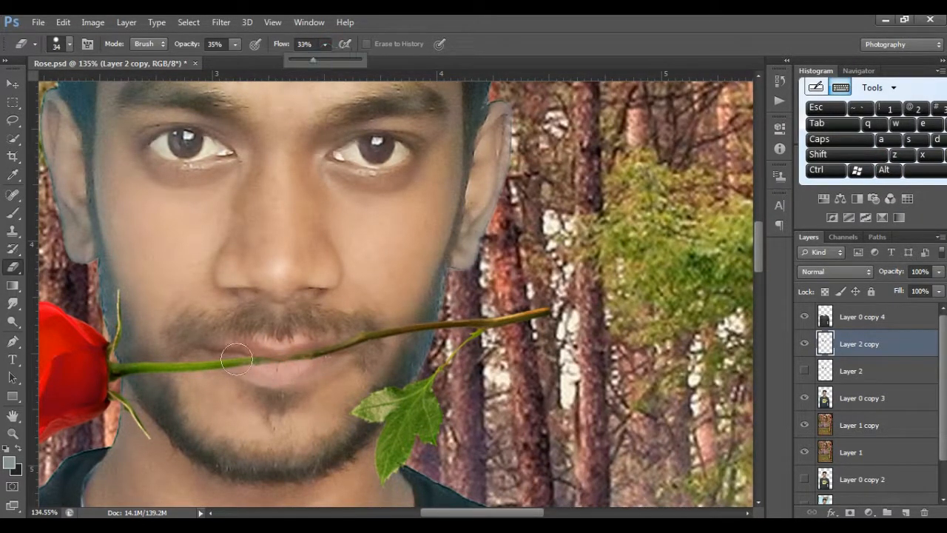
left_click(240, 358)
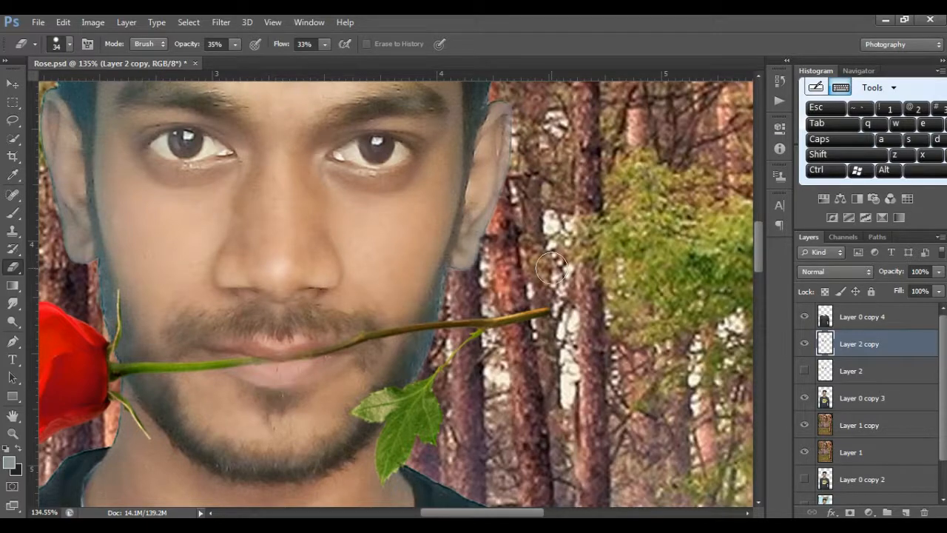
mouse_move(387, 496)
left_mouse_down()
mouse_move(382, 414)
mouse_move(452, 388)
left_mouse_up()
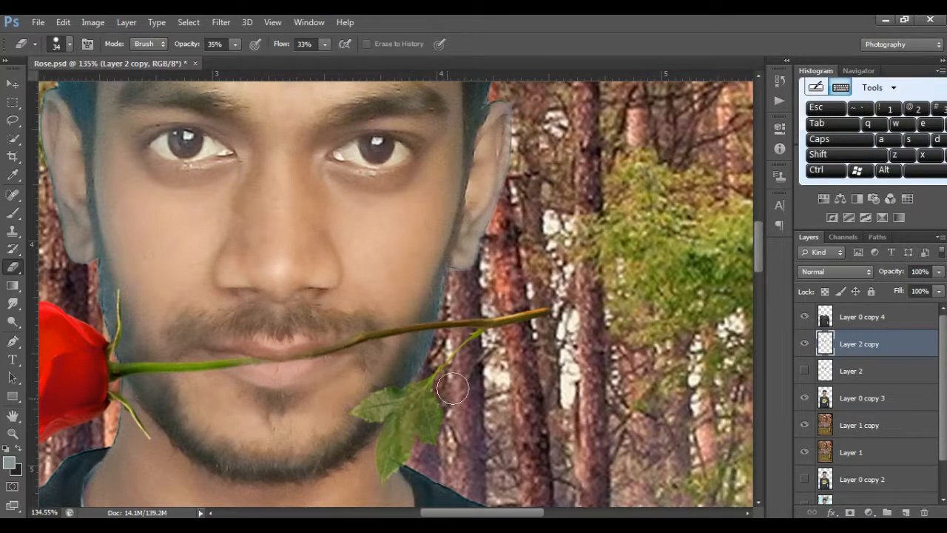
- Hide the forest background layers and crop a strip off the bottom of the image
scroll(481, 353, "down", 6, "alt")
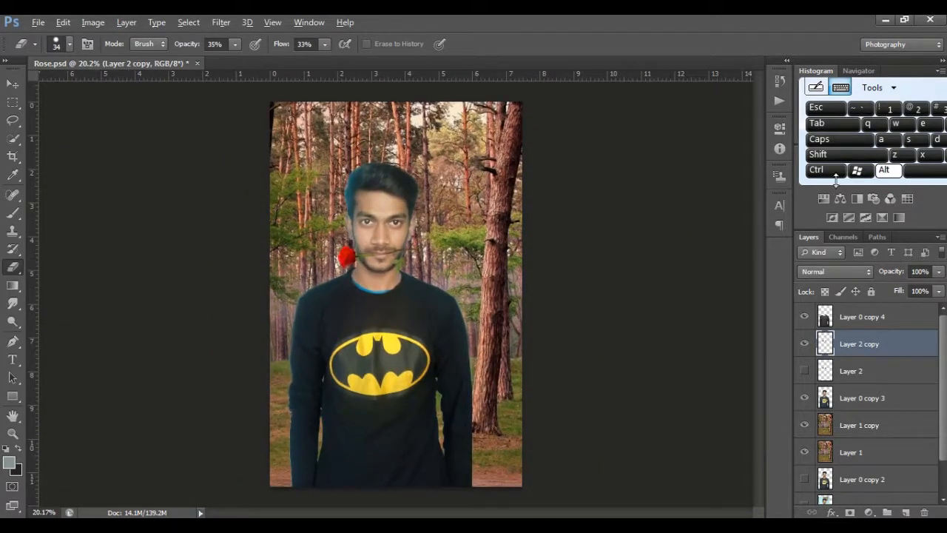
key("v")
left_click(804, 451)
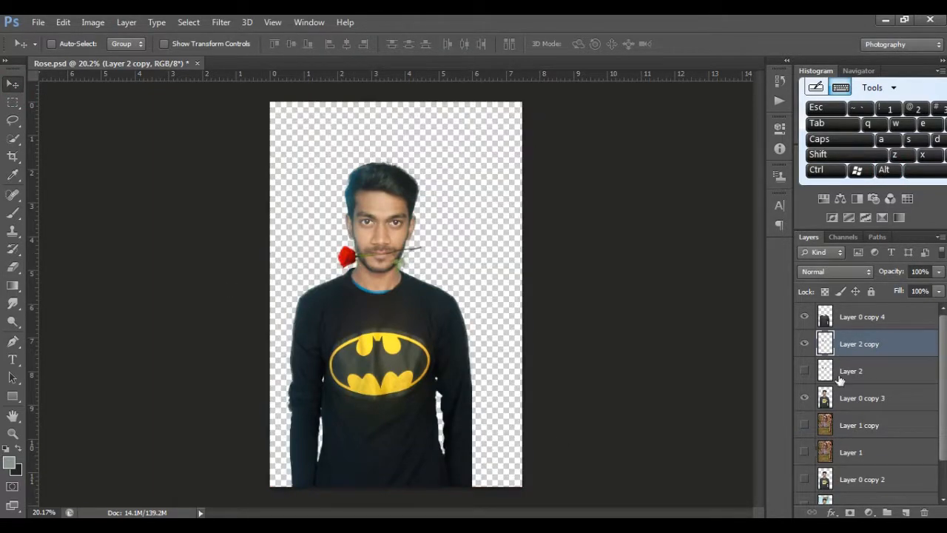
left_click(13, 157)
left_click_drag(394, 484, 397, 454)
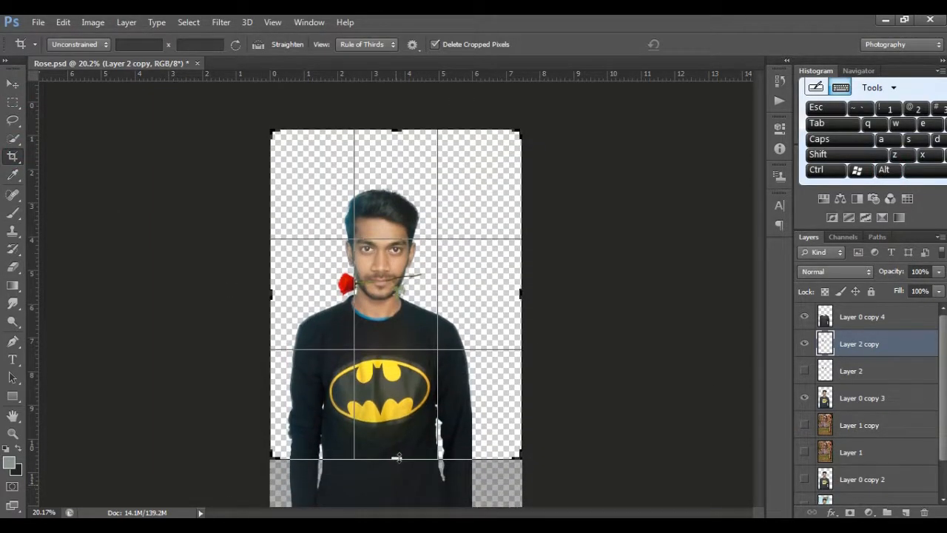
key("Return")
key("v")
scroll(448, 294, "up", 1, "alt")
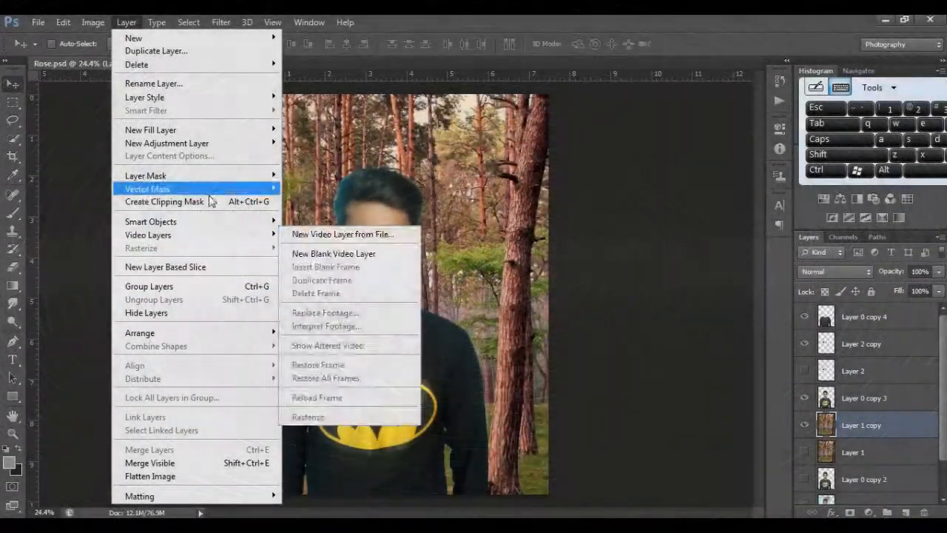
- Apply a Field Blur to the forest background on Layer 1 copy
left_click(221, 22)
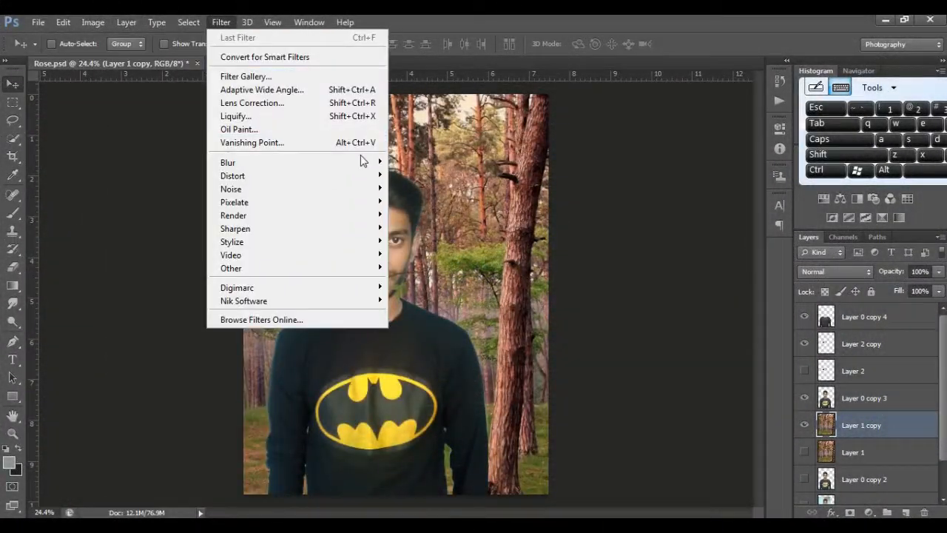
mouse_move(364, 160)
left_click(412, 159)
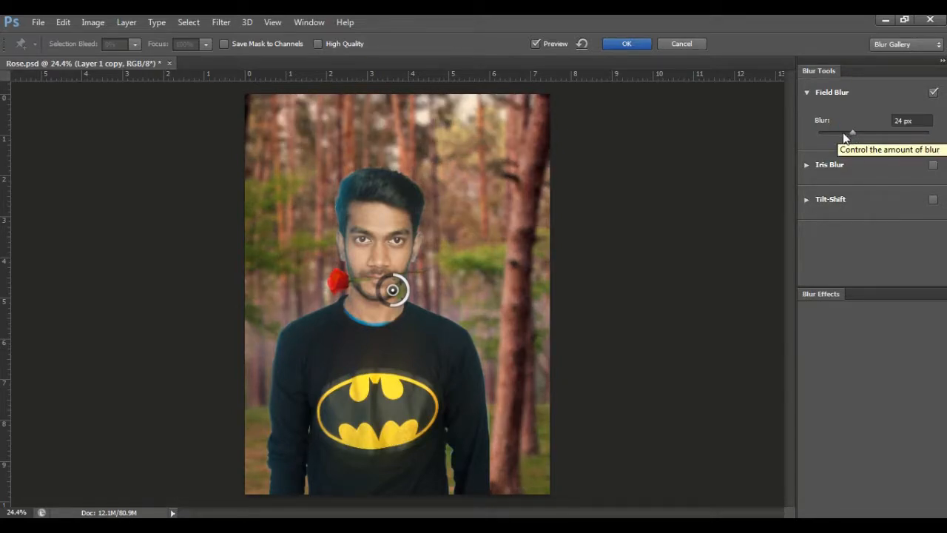
left_click_drag(847, 134, 848, 135)
left_click(628, 44)
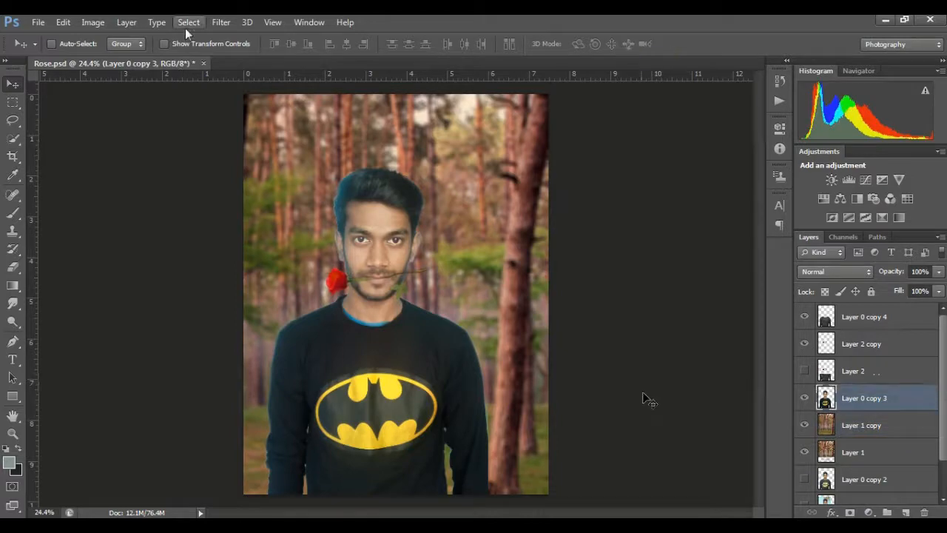
- Apply the Color Efex Pro 4 Dark Contrasts filter to Layer 0 copy 3 with Dark Detail Extractor 35% and adjusted brightness
left_click(221, 22)
mouse_move(296, 300)
left_click(396, 300)
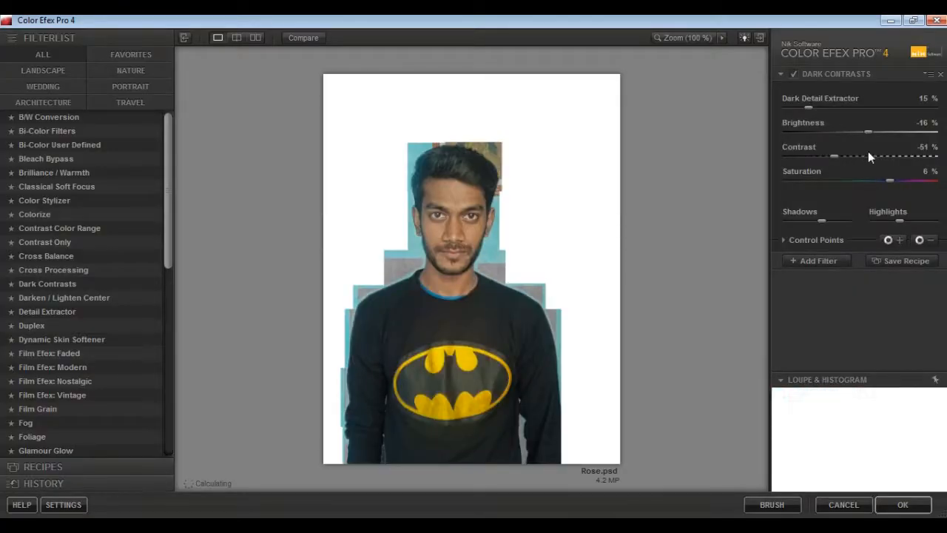
left_click_drag(808, 107, 837, 108)
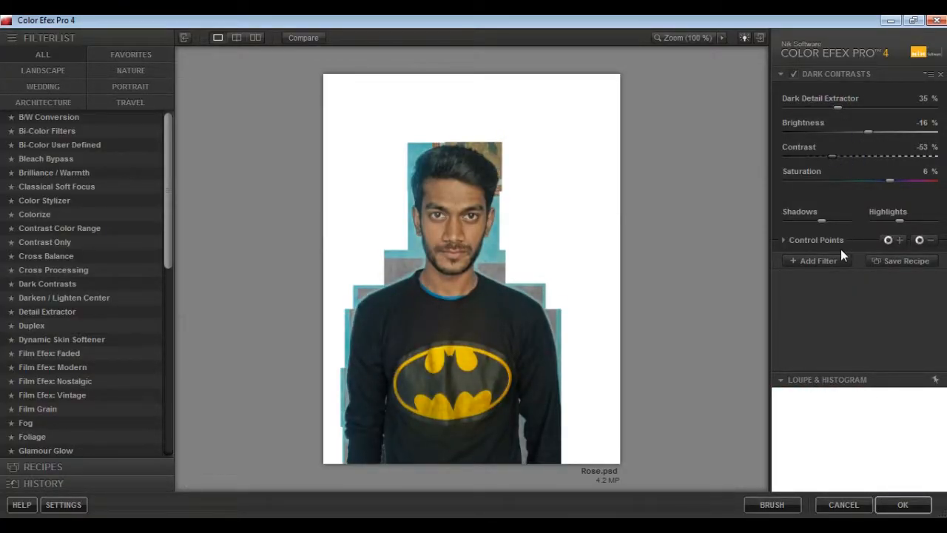
left_click_drag(866, 132, 857, 137)
left_click(870, 131)
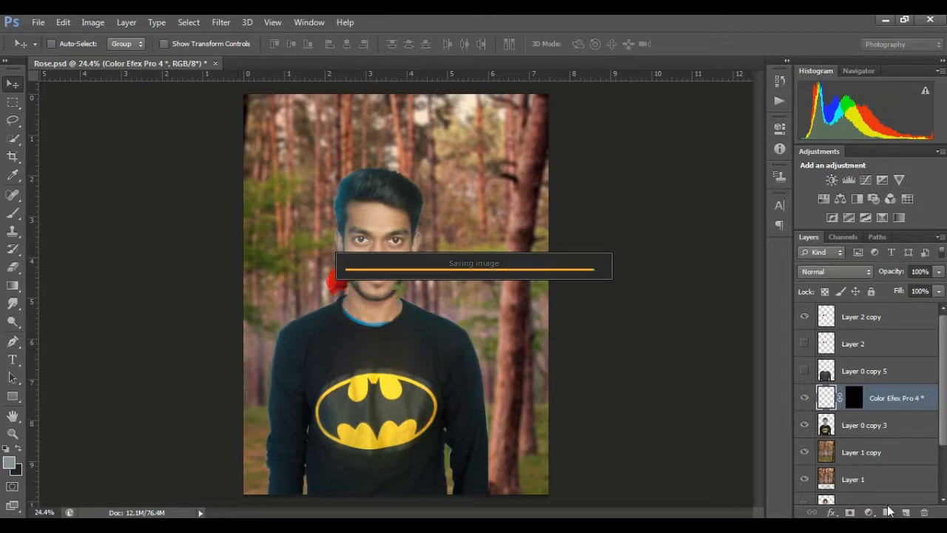
left_click(92, 22)
mouse_move(107, 58)
left_click(275, 258)
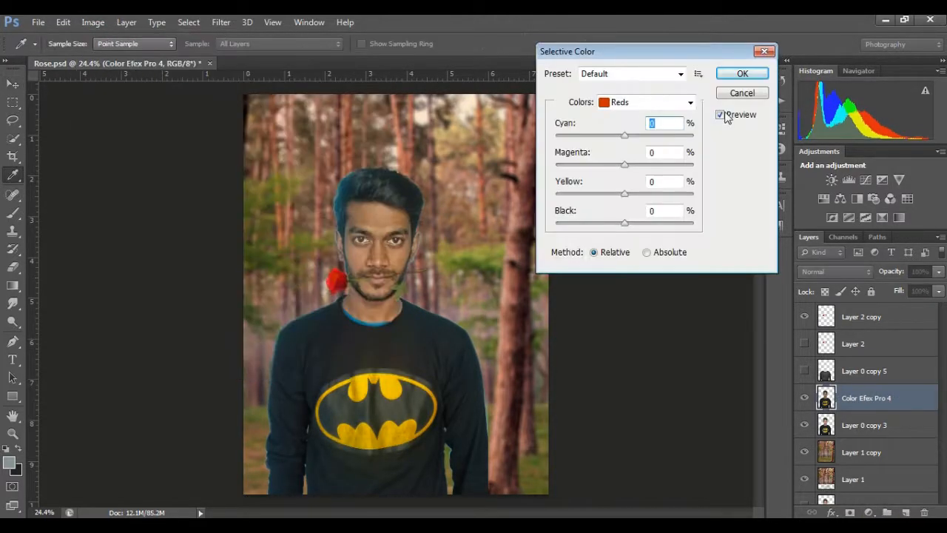
left_click(690, 102)
left_click(690, 102)
left_click(742, 92)
- Hide Layer 0 copy 3 and start a Selective Color adjustment on Color Efex Pro 4, lowering yellow, magenta and cyan in the Reds
left_click(804, 425)
left_click(92, 21)
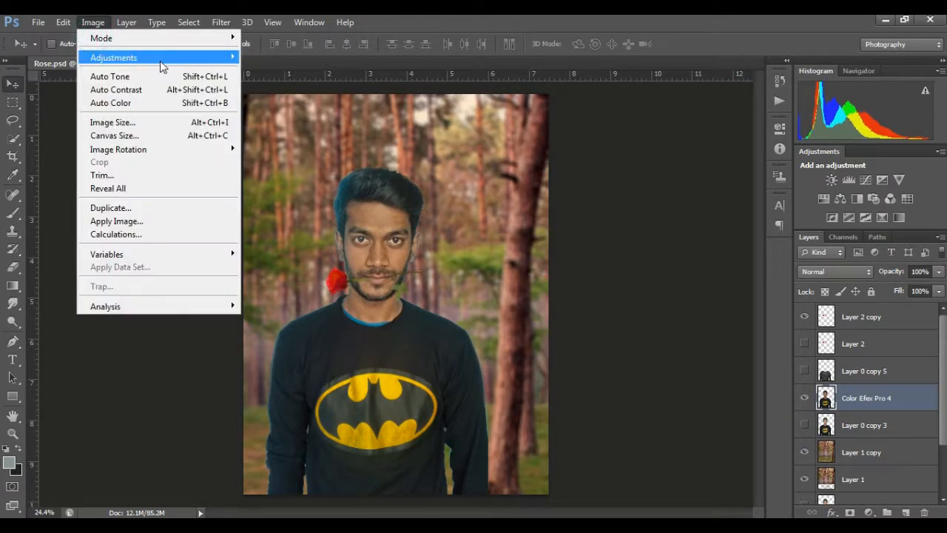
mouse_move(160, 61)
left_click(274, 267)
left_click(690, 102)
left_click(651, 117)
left_click_drag(624, 195, 589, 224)
left_click_drag(624, 166, 607, 169)
left_click_drag(625, 136, 588, 143)
- Set the Cyans to cyan -75%, magenta +37%, yellow +79% and black +71%
left_click(691, 103)
left_click(669, 155)
left_click_drag(624, 194, 626, 195)
left_click_drag(628, 138, 576, 150)
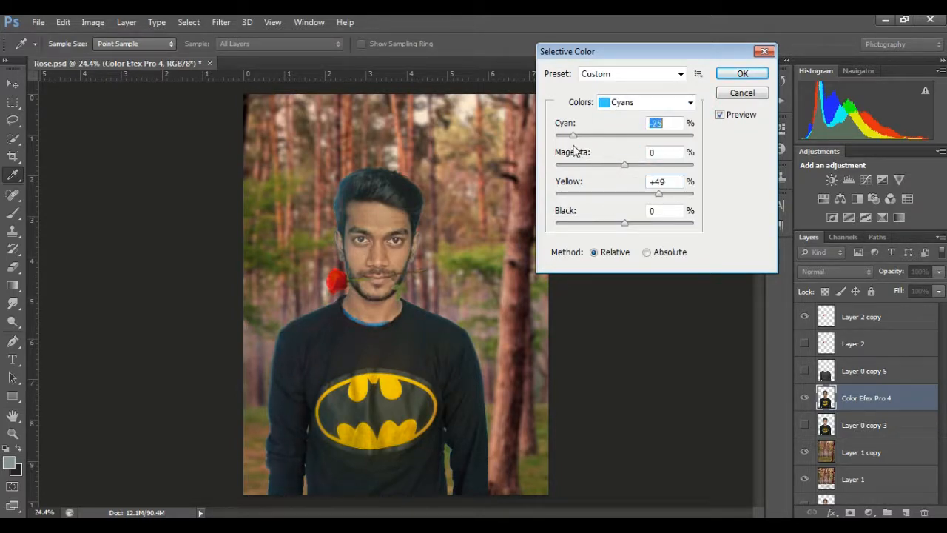
left_click_drag(659, 196, 674, 244)
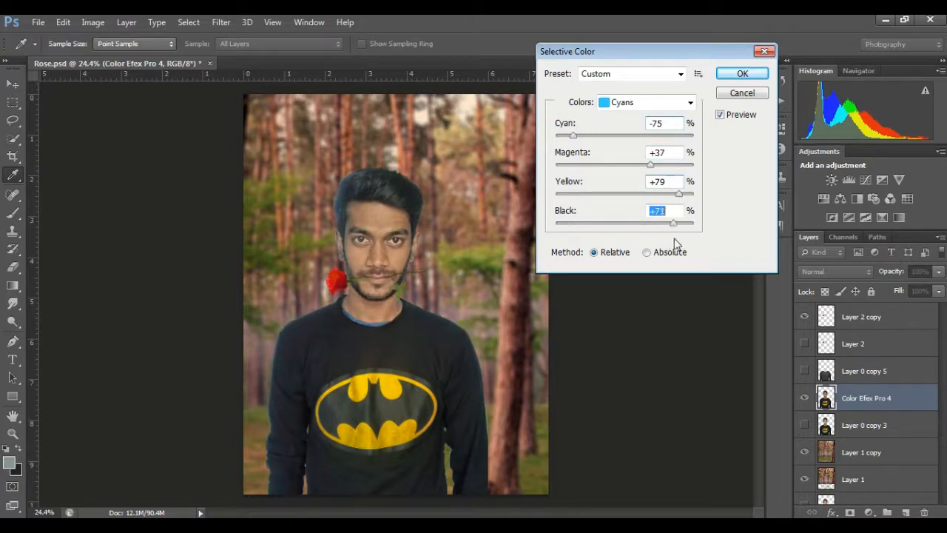
- Refine the Cyans by lowering cyan further and raising magenta and black
left_click(574, 137)
left_click_drag(555, 135, 565, 135)
left_click_drag(650, 164, 694, 224)
- Set the Yellows to cyan -19%, magenta -58%, yellow -15% and black +11%, and apply the Selective Color adjustment
left_click(689, 103)
left_click(638, 127)
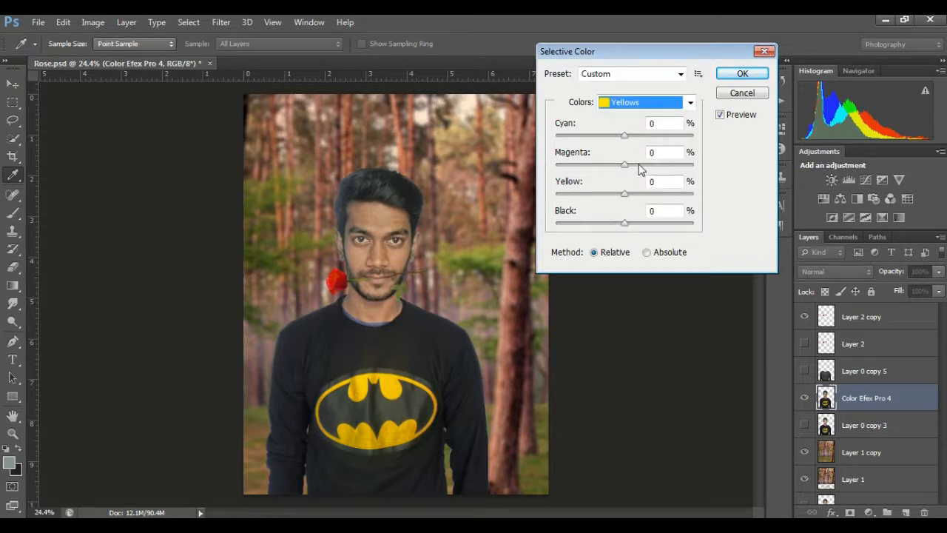
left_click(625, 165)
left_click_drag(624, 164, 592, 164)
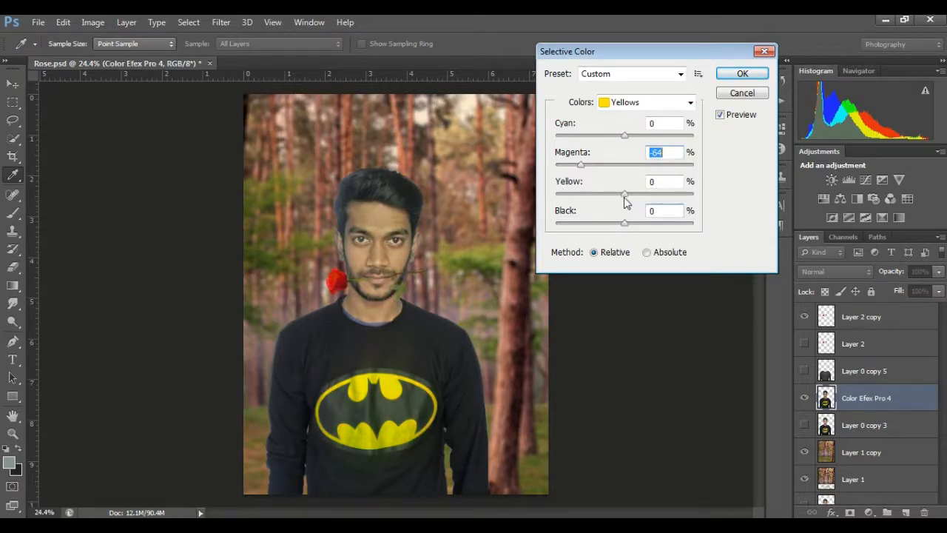
left_click_drag(625, 194, 616, 214)
mouse_move(624, 223)
left_mouse_down()
mouse_move(668, 220)
mouse_move(624, 221)
mouse_move(632, 222)
left_mouse_up()
left_click_drag(625, 137, 585, 167)
left_click(687, 102)
left_click(687, 103)
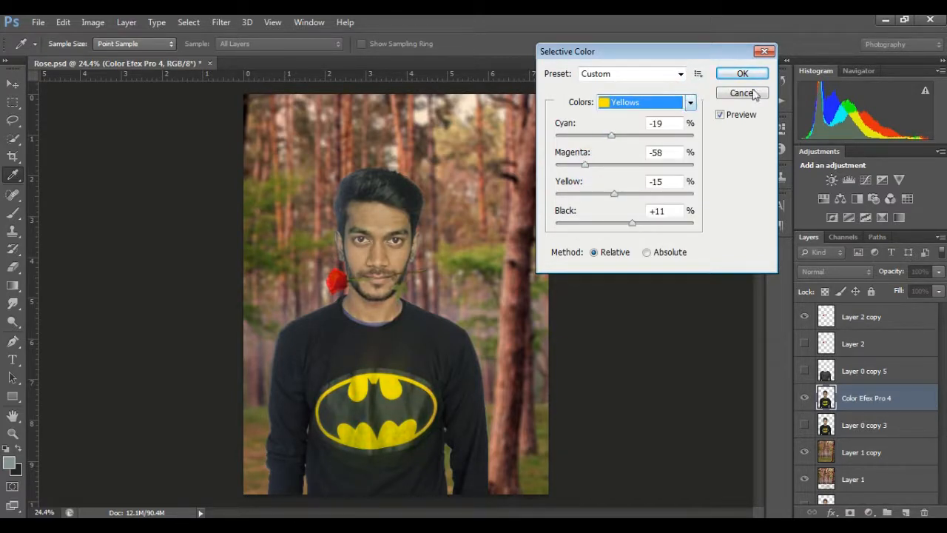
left_click(742, 73)
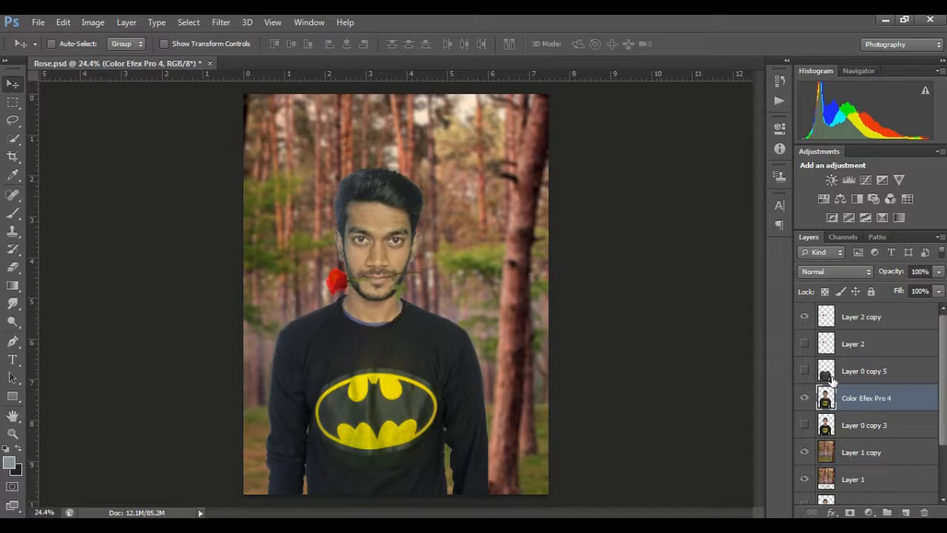
- Lower the opacity of the rose on Layer 2 copy to about 89%
left_click(877, 429)
left_click(880, 319)
left_click(939, 272)
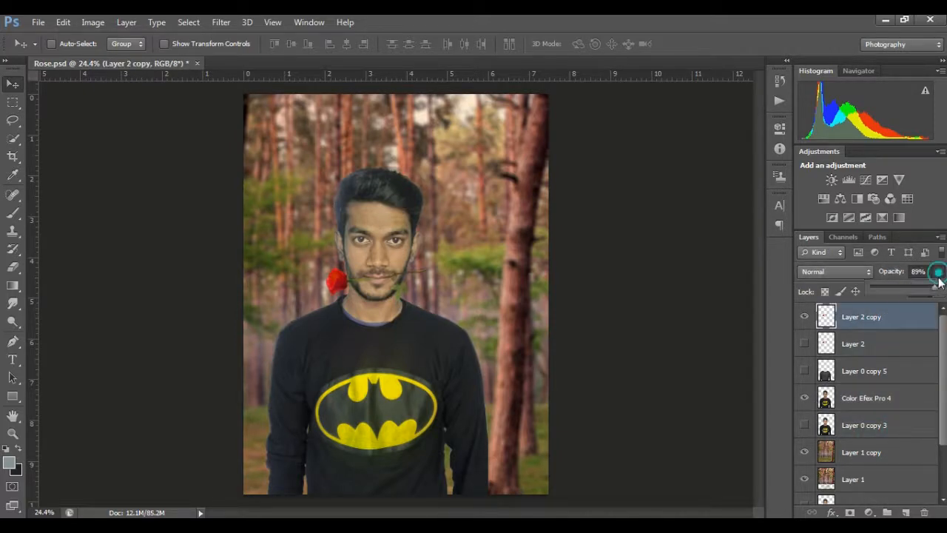
left_click(882, 350)
left_click(913, 397)
double_click(912, 397)
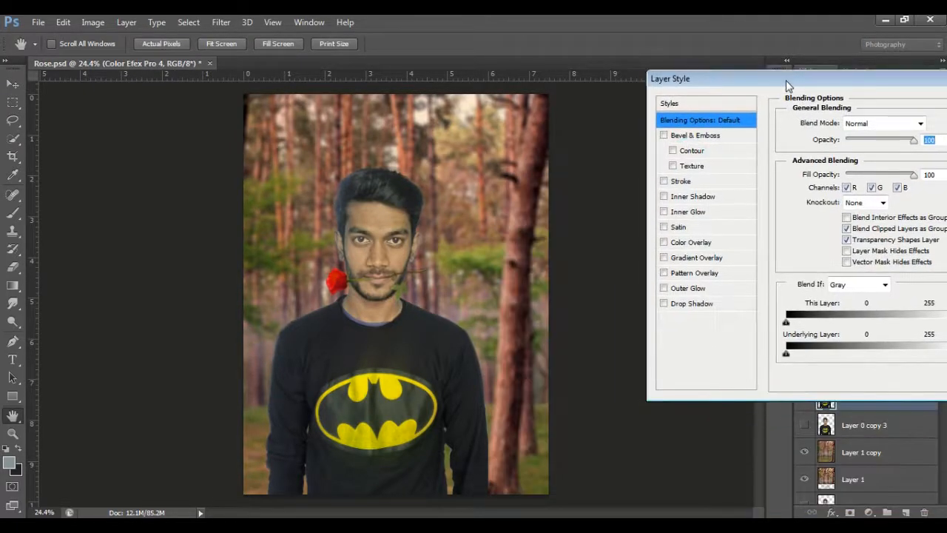
left_click(679, 296)
mouse_move(824, 175)
left_mouse_down()
mouse_move(841, 176)
mouse_move(826, 177)
left_mouse_up()
left_click_drag(820, 190, 849, 206)
left_click_drag(872, 132, 833, 132)
left_click_drag(826, 176, 849, 213)
left_click_drag(845, 174, 851, 193)
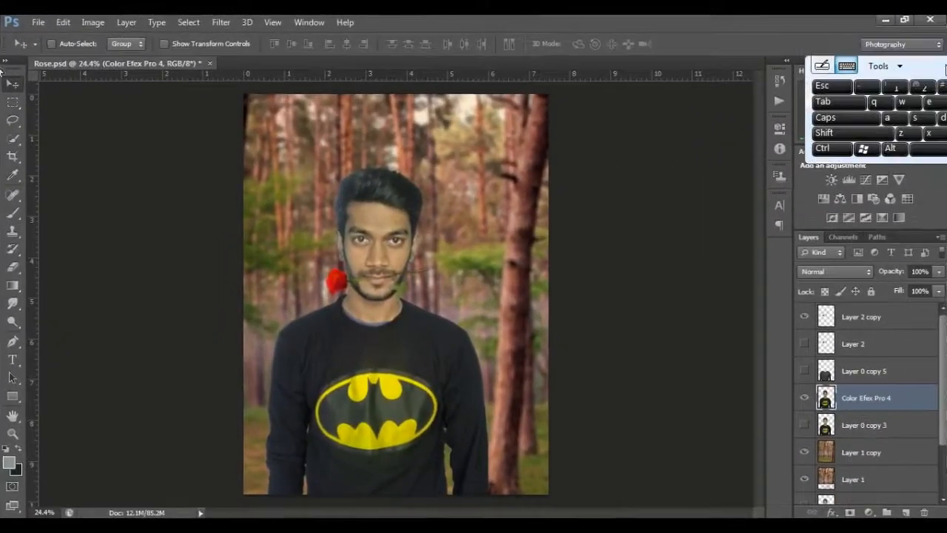
scroll(415, 163, "up", 5)
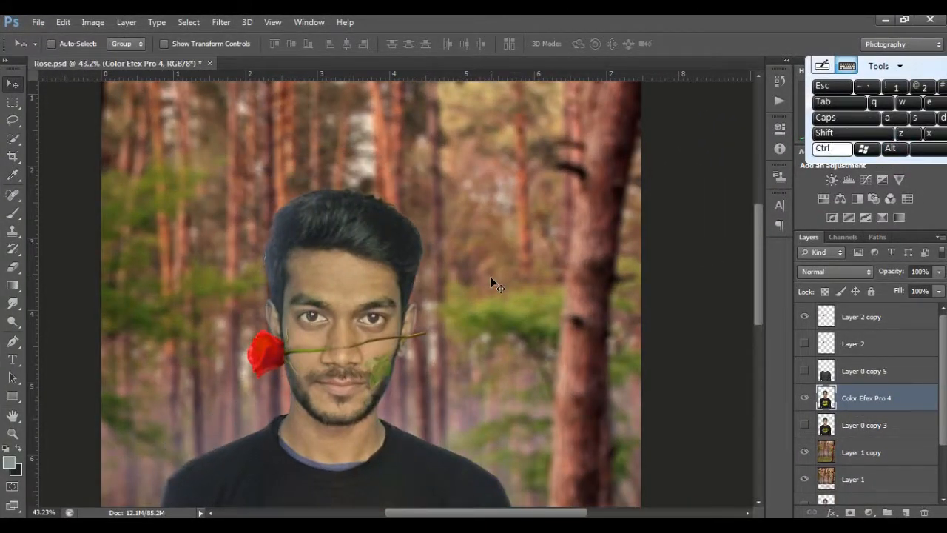
- Draw a rectangular marquee around the man's hair and forehead down to eye level on the Color Efex Pro 4 layer
scroll(738, 245, "up", 3)
key("m")
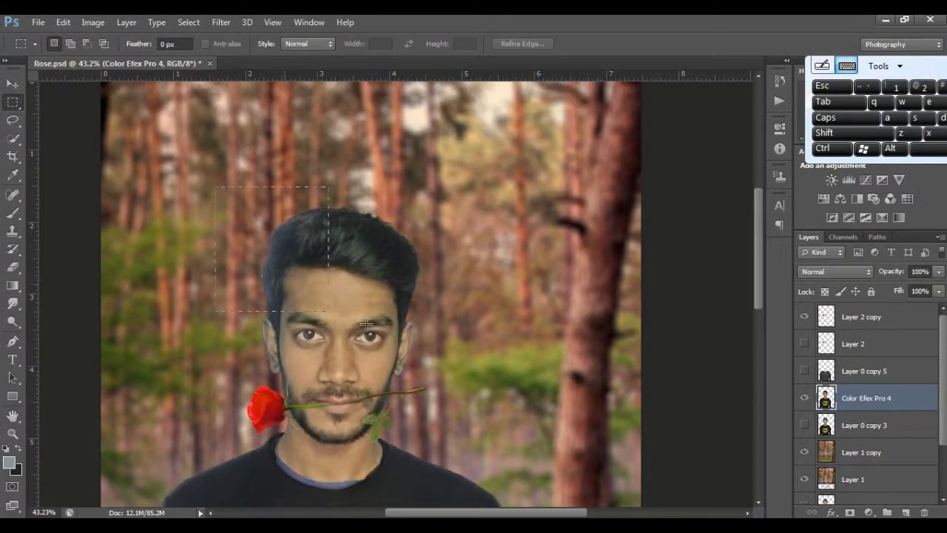
left_click_drag(454, 340, 457, 336)
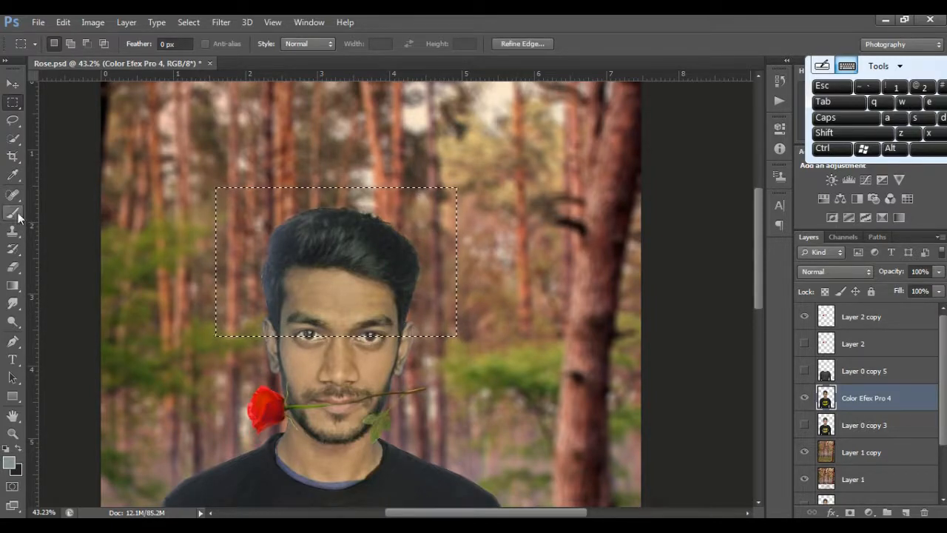
- Smudge the hair outward into spiky strands along its top and both sides with a 72 px brush at 76% strength
key("r")
left_click(68, 45)
left_click(68, 87)
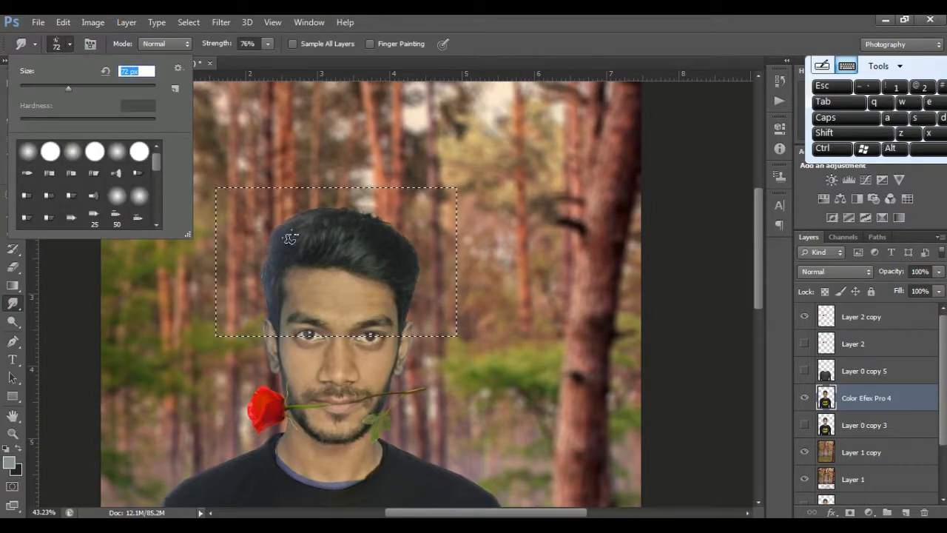
left_click_drag(285, 235, 295, 197)
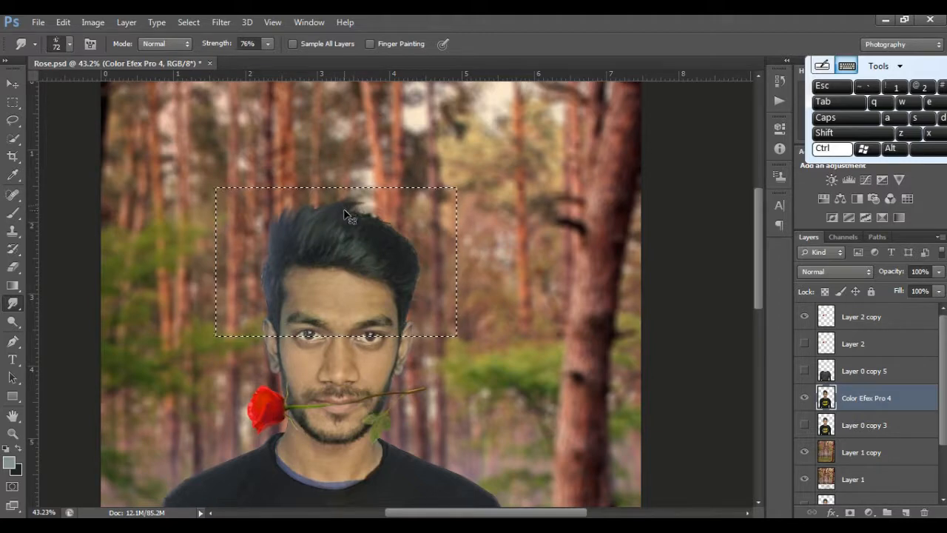
mouse_move(318, 239)
left_mouse_down()
mouse_move(337, 219)
mouse_move(405, 216)
left_mouse_up()
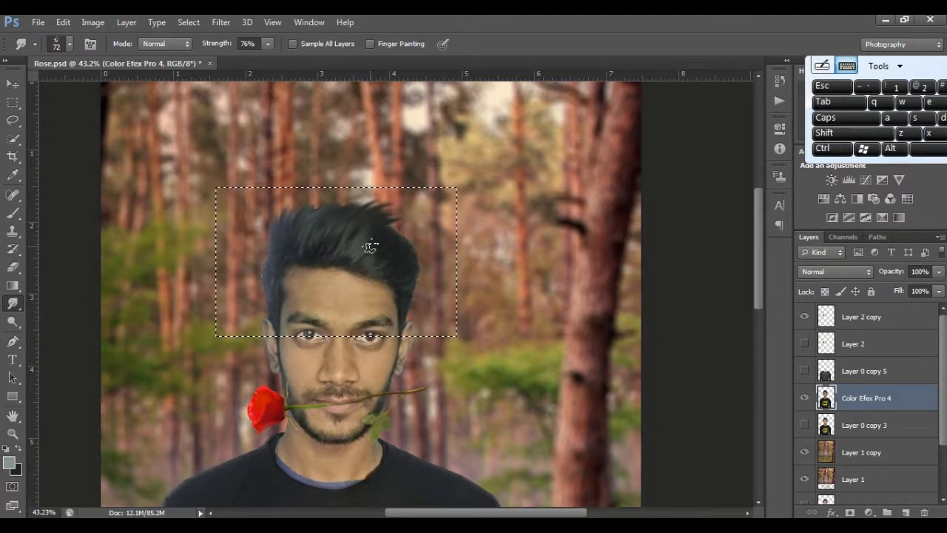
left_click_drag(370, 245, 420, 230)
mouse_move(395, 270)
left_mouse_down()
mouse_move(429, 250)
mouse_move(429, 303)
left_mouse_up()
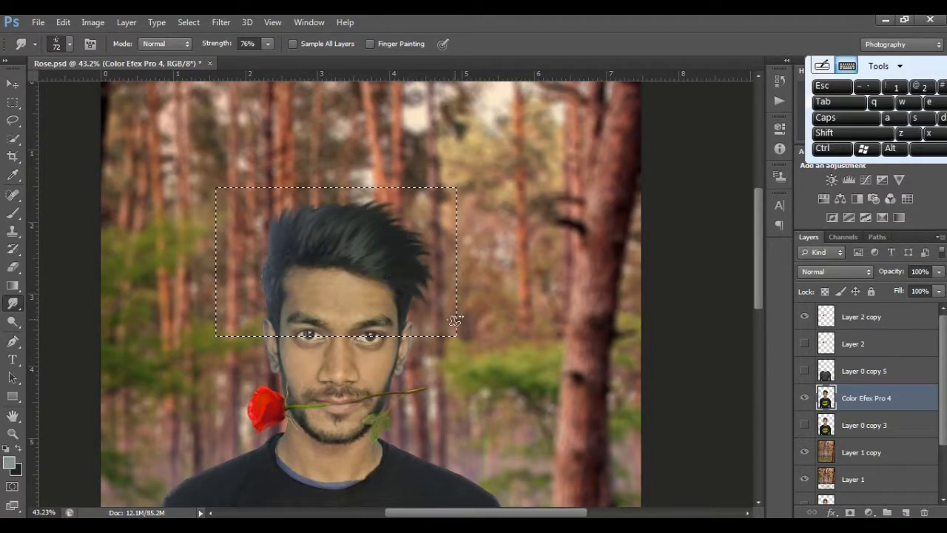
left_click_drag(404, 248, 437, 266)
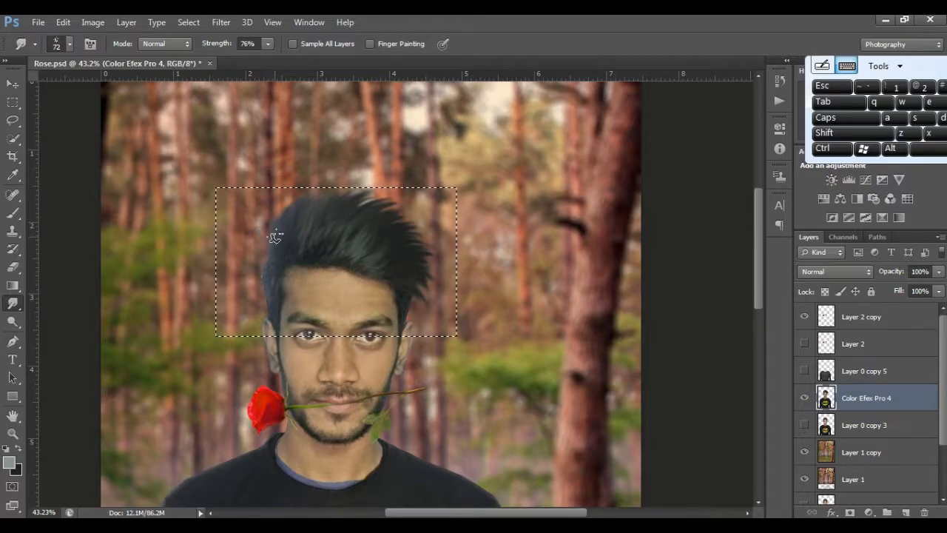
scroll(316, 256, "down", 2)
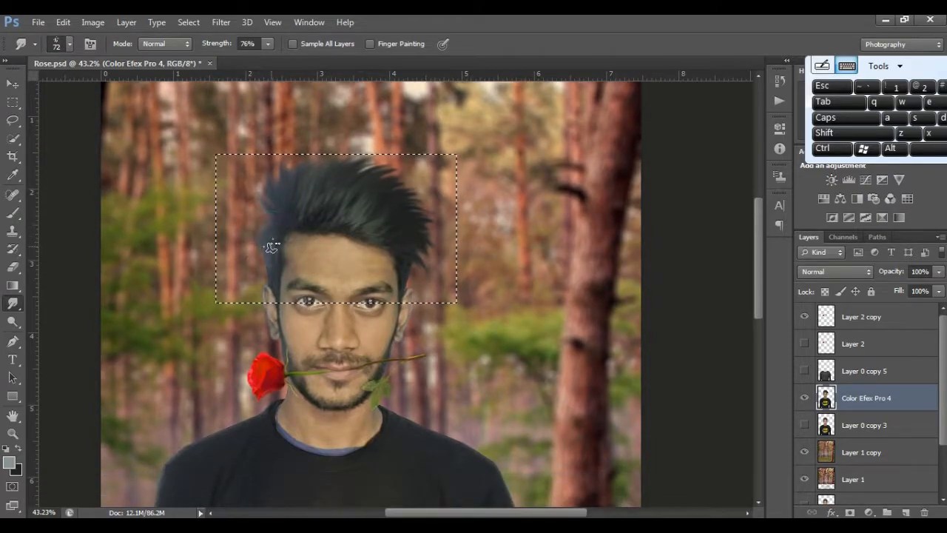
key("ctrl+z")
left_click_drag(278, 260, 257, 248)
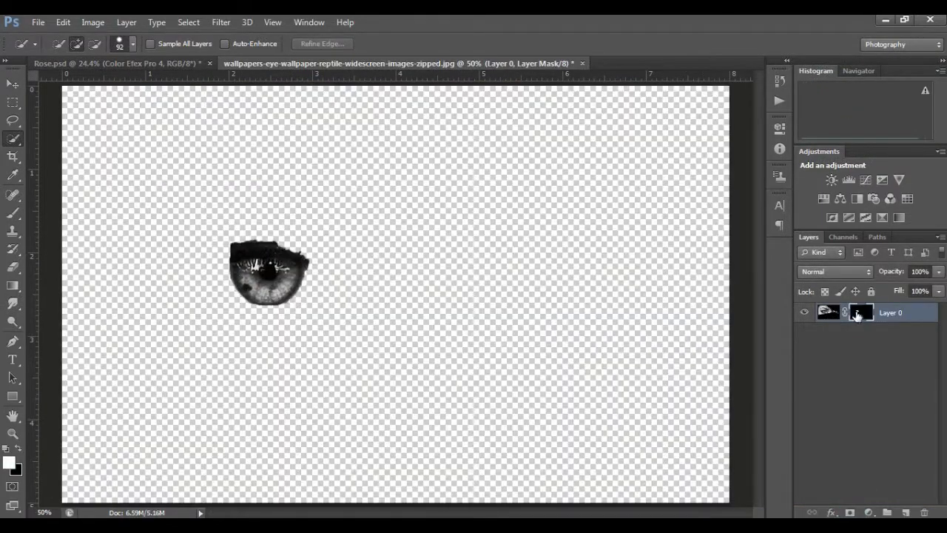
- Bring the cut-out eye from the eye wallpaper image into Rose.psd and duplicate its layer
key("v")
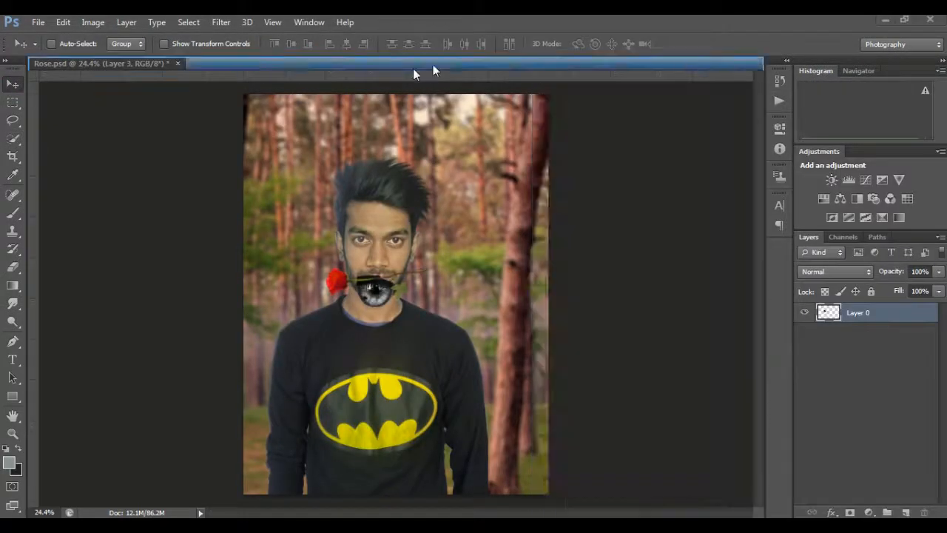
left_click_drag(412, 69, 411, 68)
left_click(124, 63)
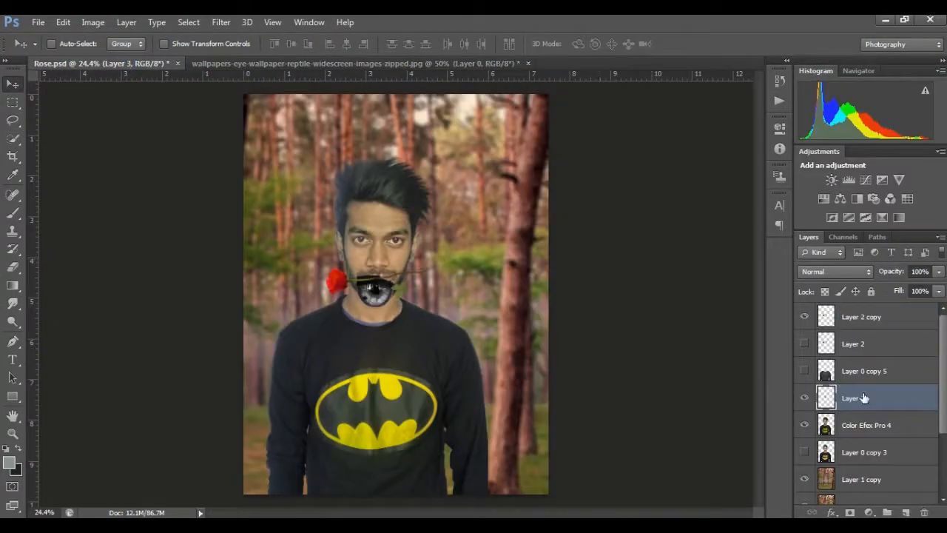
right_click(861, 396)
left_click(695, 112)
left_click(580, 168)
left_click(2, 57)
scroll(389, 257, "up", 3)
scroll(392, 261, "up", 3)
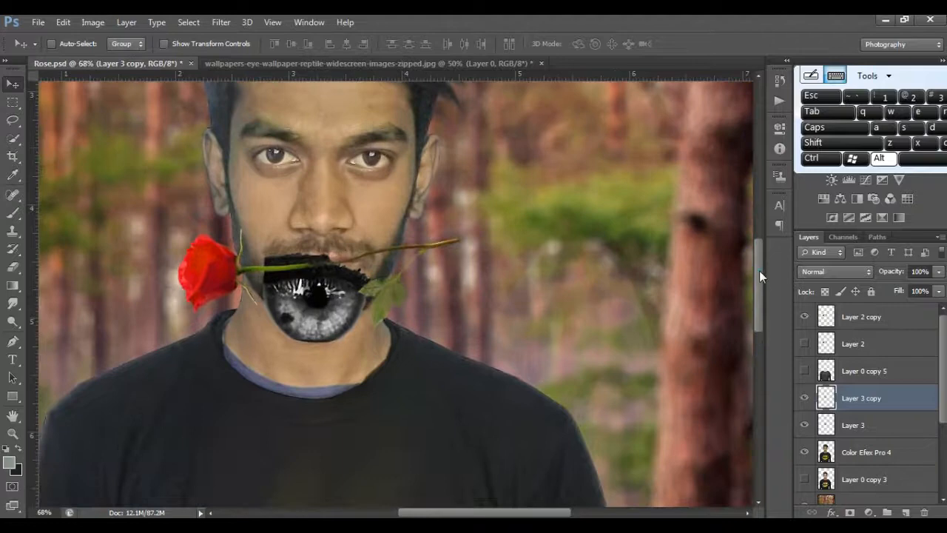
key("ctrl+t")
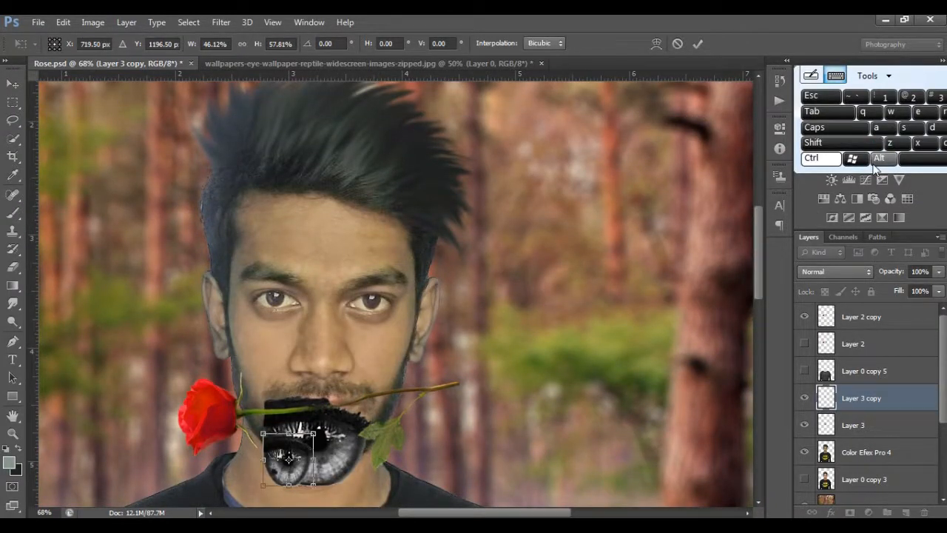
key("ctrl+z")
left_click_drag(372, 396, 276, 311)
left_click(677, 44)
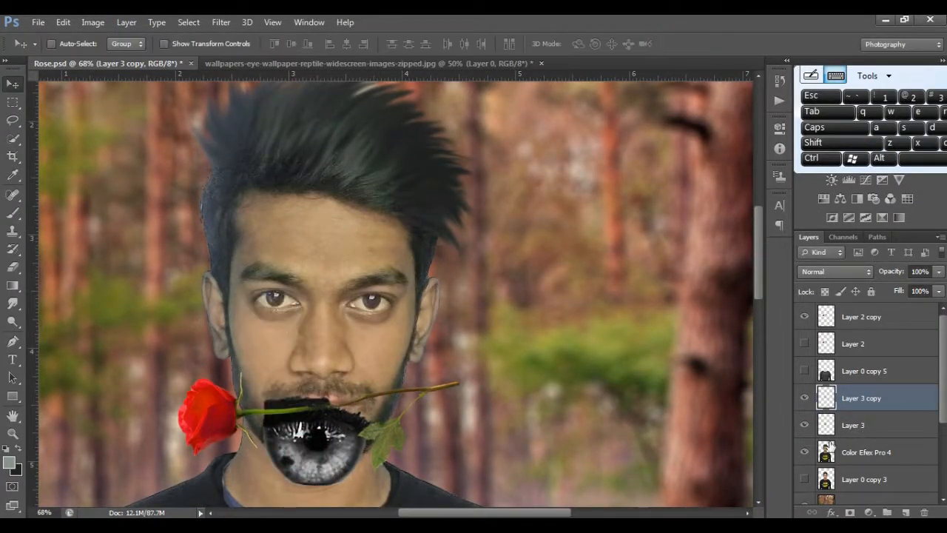
- Hide Layer 3, and shrink Layer 3 copy to fit over the iris of the eye on the rose's side
left_click(804, 425)
key("ctrl+t")
left_click_drag(356, 408, 330, 287)
left_click_drag(345, 275, 211, 279)
scroll(274, 298, "up", 3)
left_click_drag(208, 315, 208, 318)
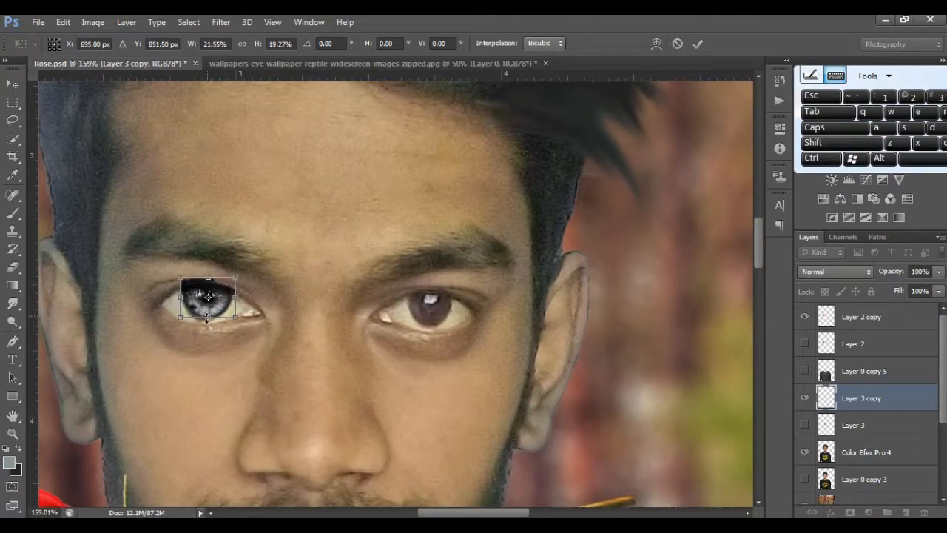
left_click_drag(235, 278, 438, 315)
left_click(697, 43)
- Duplicate the fitted iris layer and transform the duplicate to cover the iris of the other eye
left_click(869, 392)
key("ctrl+j")
key("ctrl+t")
left_click_drag(411, 291, 428, 323)
left_click(697, 42)
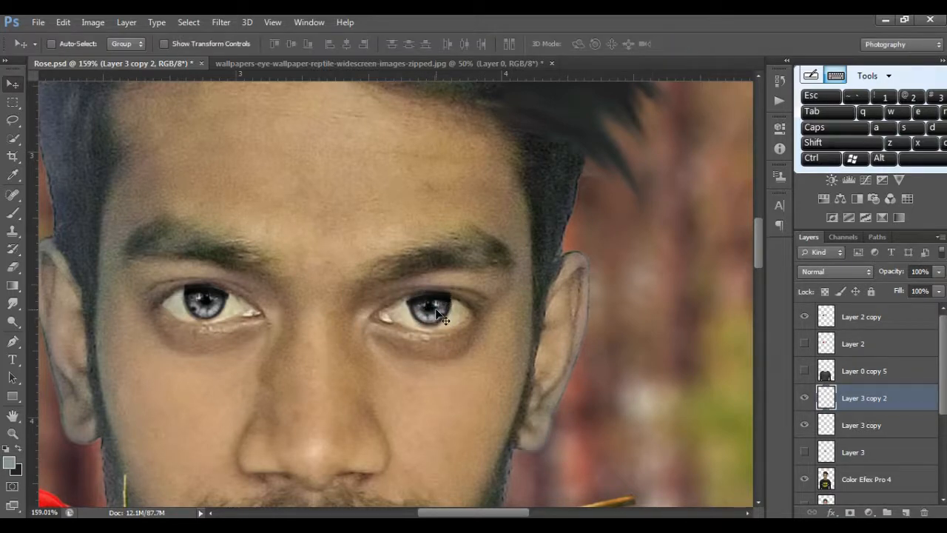
- Erase the upper edge of the iris on Layer 3 copy 2 with a 20 px eraser at 75% opacity and 82% flow
left_click(13, 266)
left_click(69, 44)
left_click(190, 282)
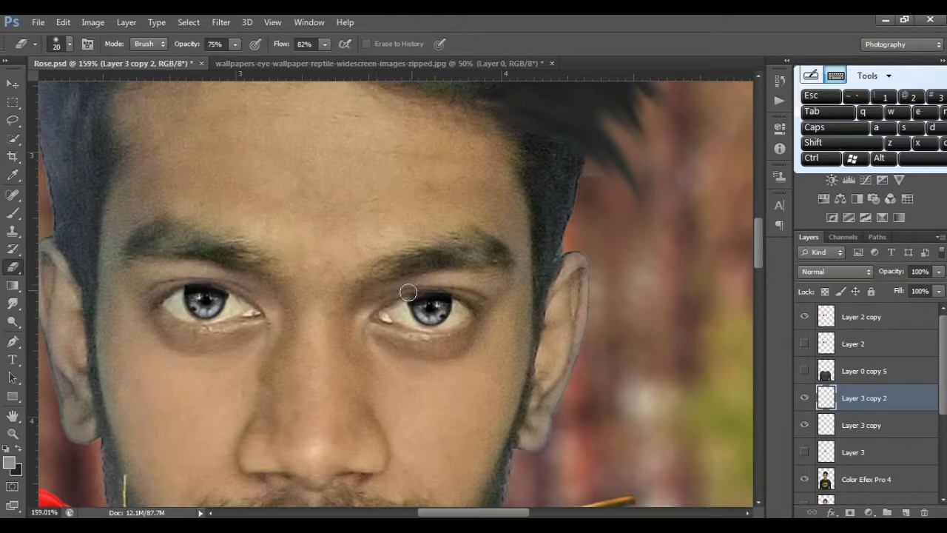
left_click_drag(414, 301, 455, 288)
- Set the eraser to 45% opacity and 47% flow, and adjust the iris on Layer 3 copy with Free Transform
left_click(856, 427)
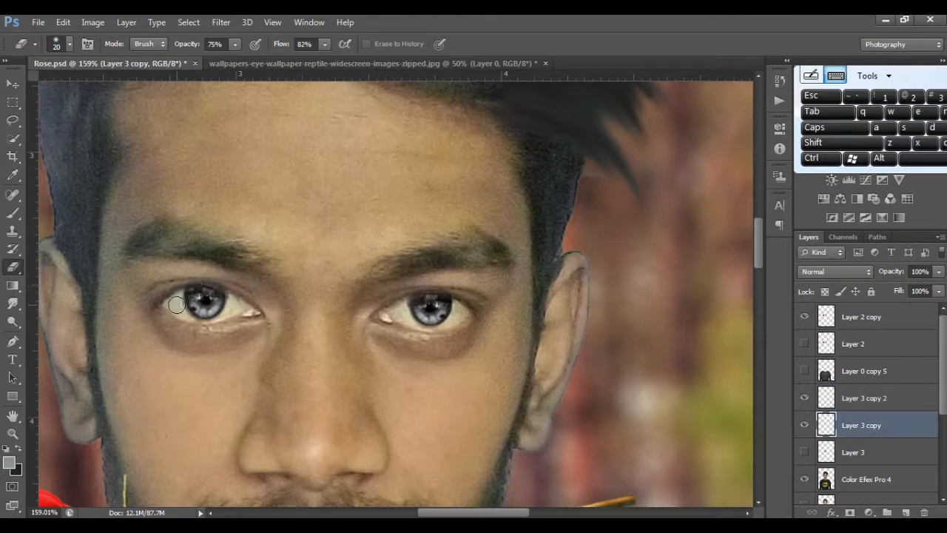
key("4")
key("5")
key("shift+4")
key("shift+7")
key("ctrl+t")
left_click(698, 44)
- Stretch the iris on Layer 3 copy 2 upward to about 110% height and return to the Eraser tool
left_click(893, 406)
key("ctrl+t")
left_click_drag(429, 293, 429, 290)
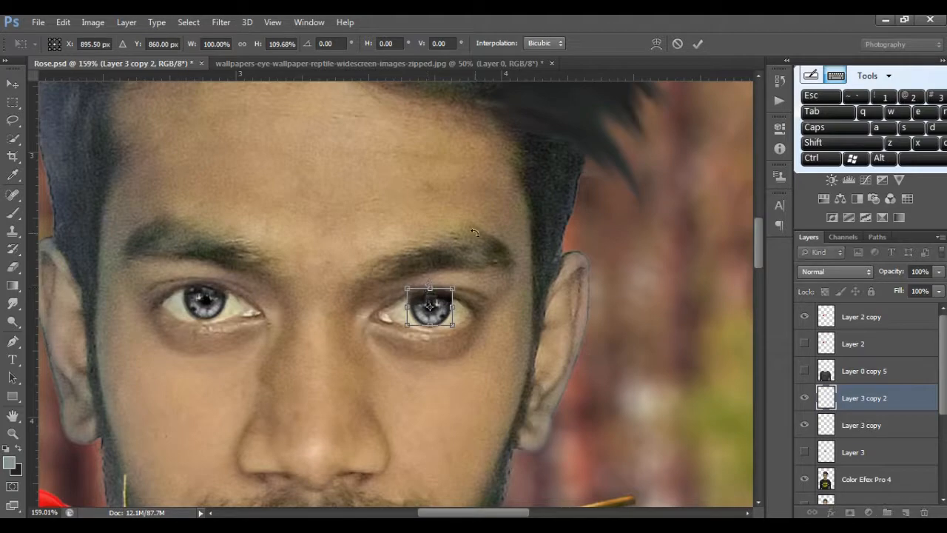
key("Return")
key("e")
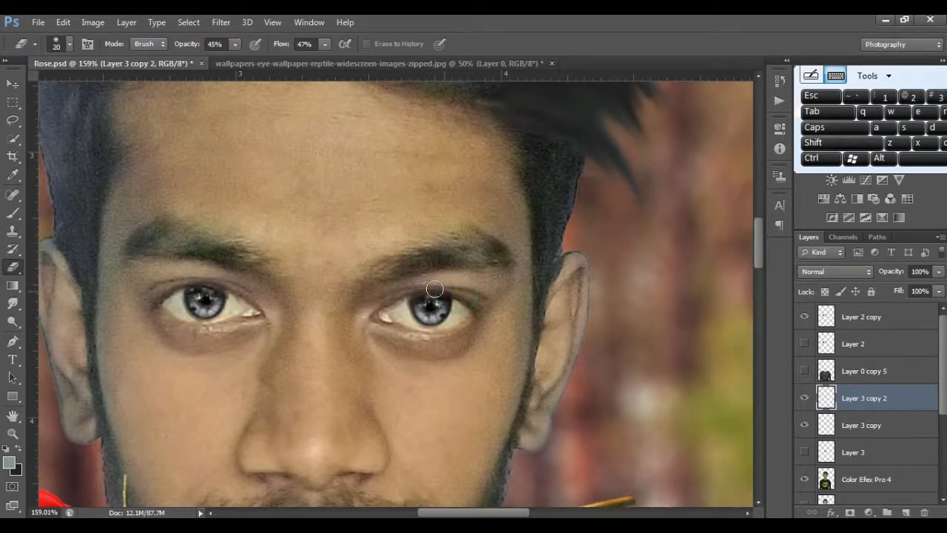
- Try different blend modes on Layer 3 copy, including Vivid Light
scroll(555, 238, "down", 5)
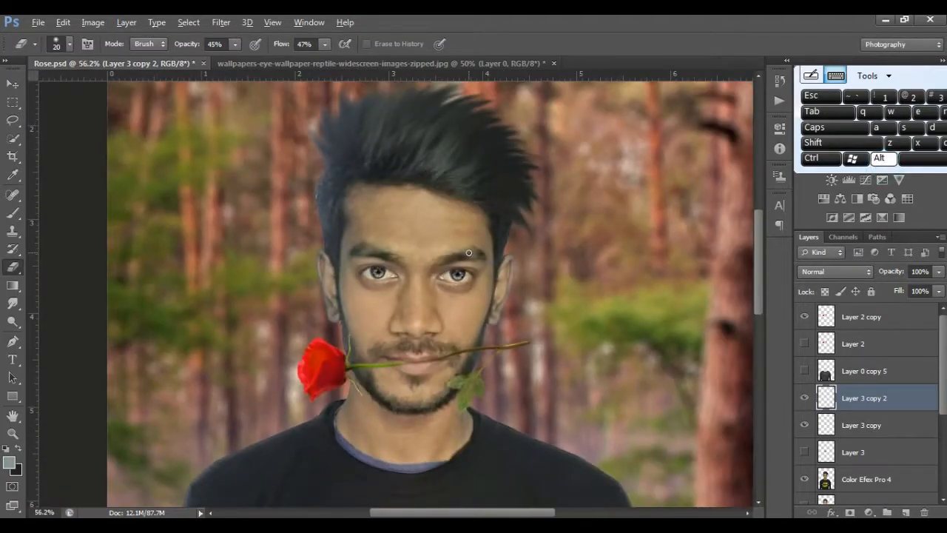
left_click(867, 425)
double_click(838, 274)
scroll(839, 273, "up", 7)
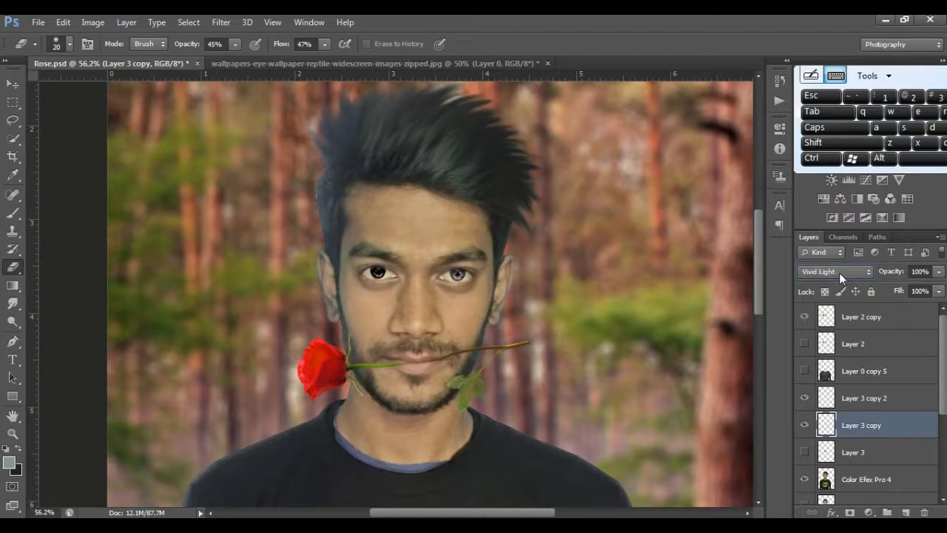
scroll(838, 274, "down", 1)
scroll(839, 272, "up", 9)
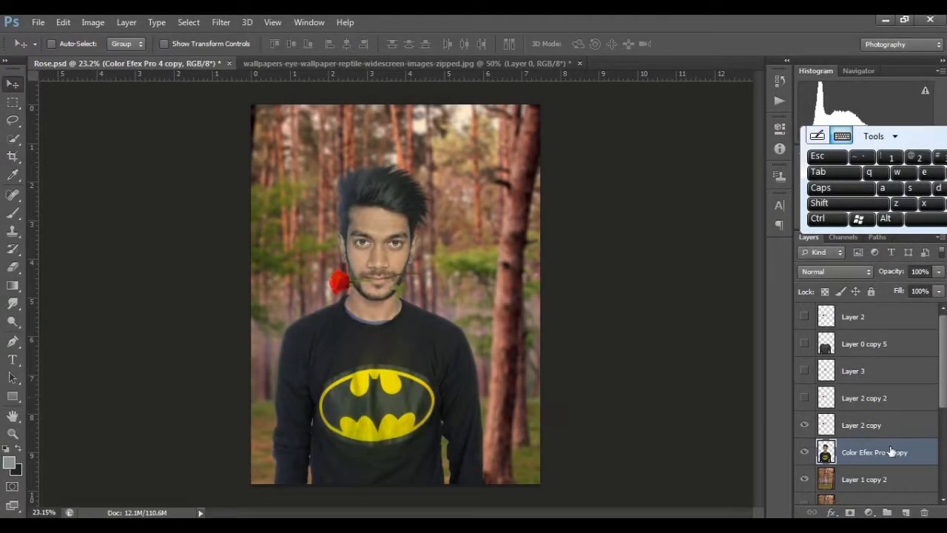
- Duplicate the Color Efex Pro 4 copy layer and select the oval Batman logo on the shirt with Quick Selection
right_click(891, 452)
left_click(696, 52)
key("Return")
left_click(13, 137)
left_click_drag(329, 404, 375, 427)
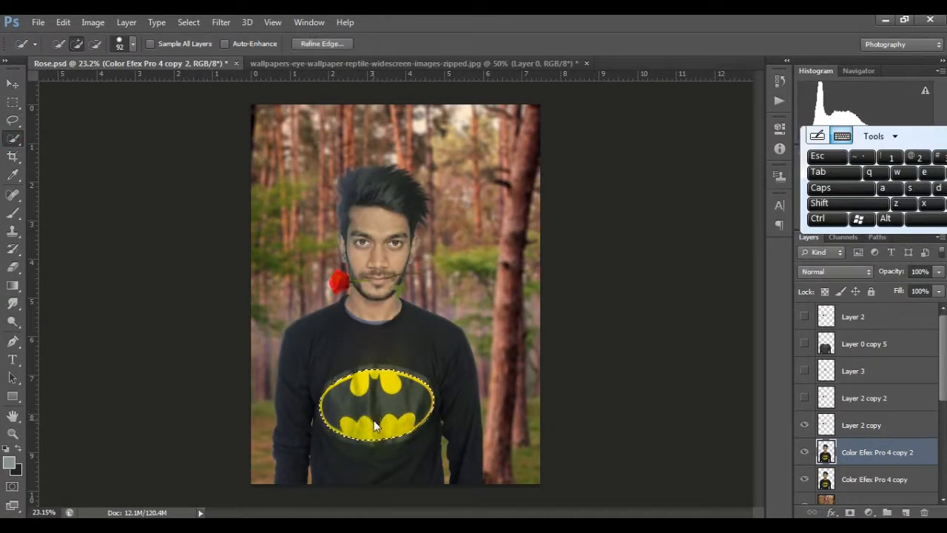
- Duplicate the forest layer Layer 1 copy and move the duplicate above Color Efex Pro 4 copy 2
scroll(846, 476, "down", 2)
left_click(864, 427)
left_click(594, 170)
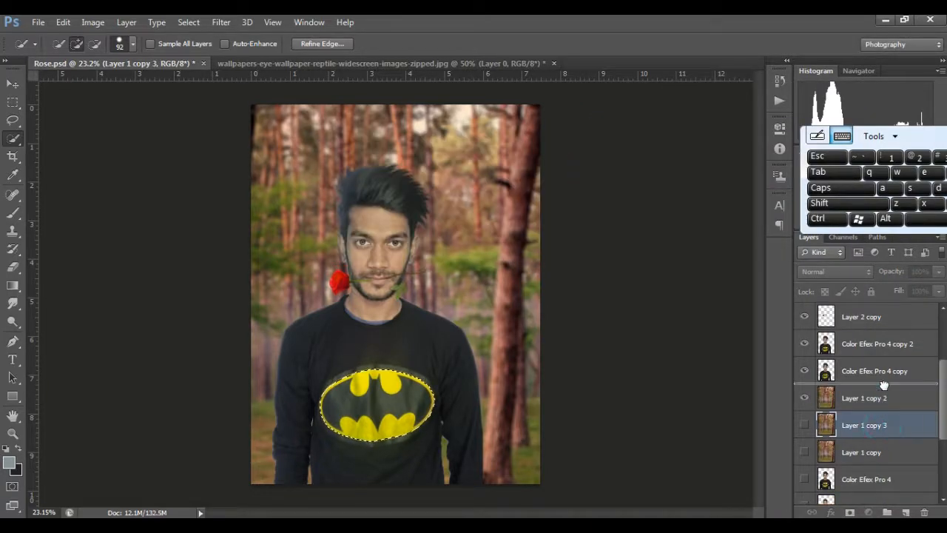
- Mask Color Efex Pro 4 copy 2 to the selected logo oval and apply the layer mask
left_click(804, 372)
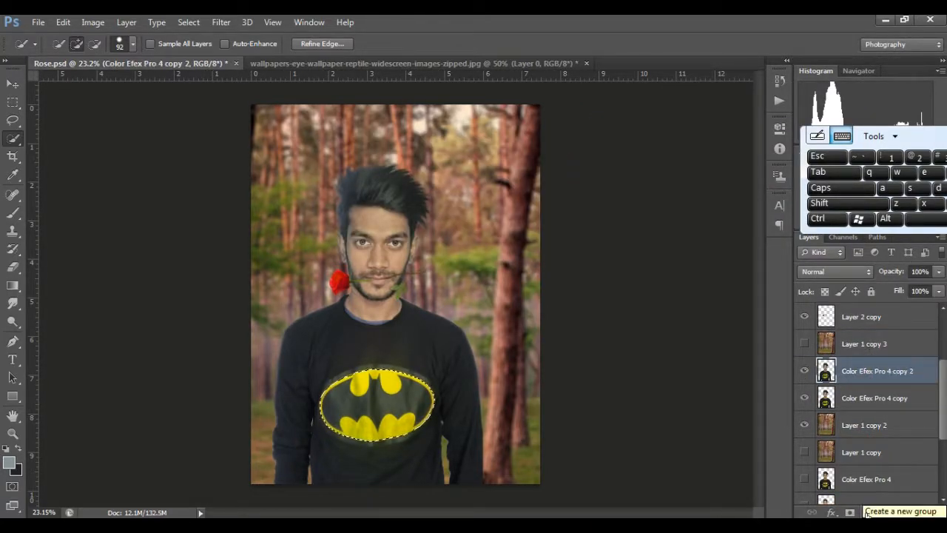
left_click(849, 511)
right_click(855, 370)
left_click(836, 261)
left_click(807, 402)
left_click(807, 401)
- Show the forest layer Layer 1 copy 3 and clip it to the logo oval on Color Efex Pro 4 copy 2
left_click(897, 343)
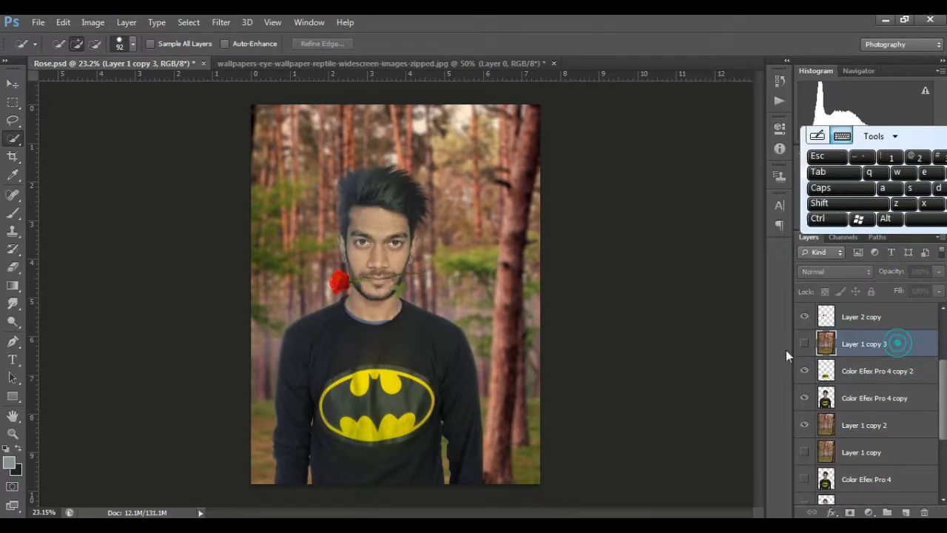
left_click(804, 342)
right_click(858, 344)
left_click(629, 253)
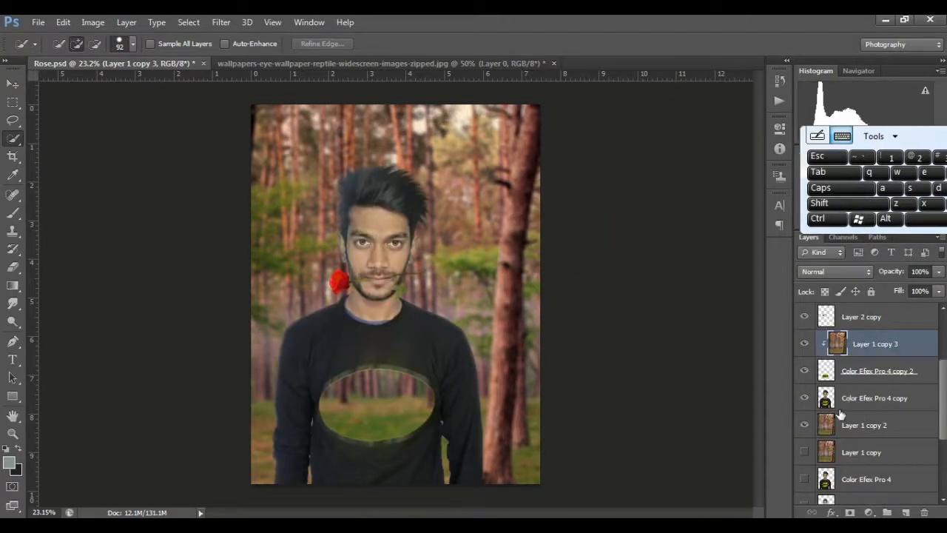
- Try fitting the clipped forest to the logo oval at about 34% width and 21% height, and delete Layer 1 copy 3
key("ctrl+t")
left_click_drag(540, 105, 376, 378)
left_click_drag(350, 407, 410, 382)
left_click_drag(435, 353, 415, 366)
left_click_drag(310, 456, 319, 444)
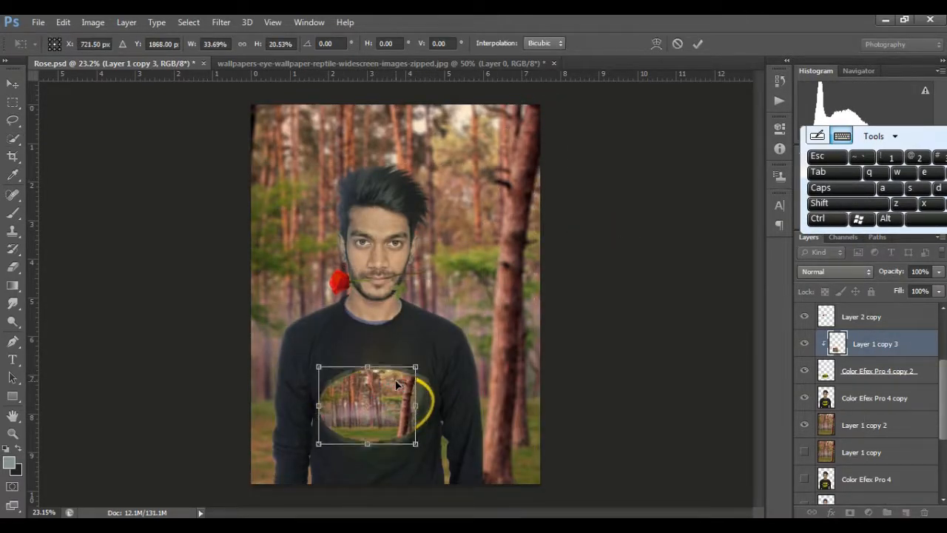
left_click(698, 43)
left_click(924, 512)
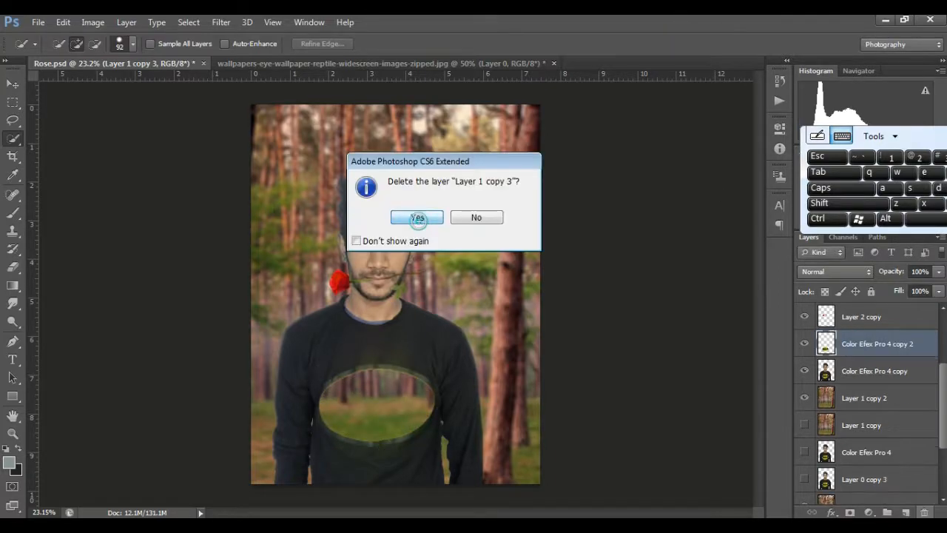
key("Return")
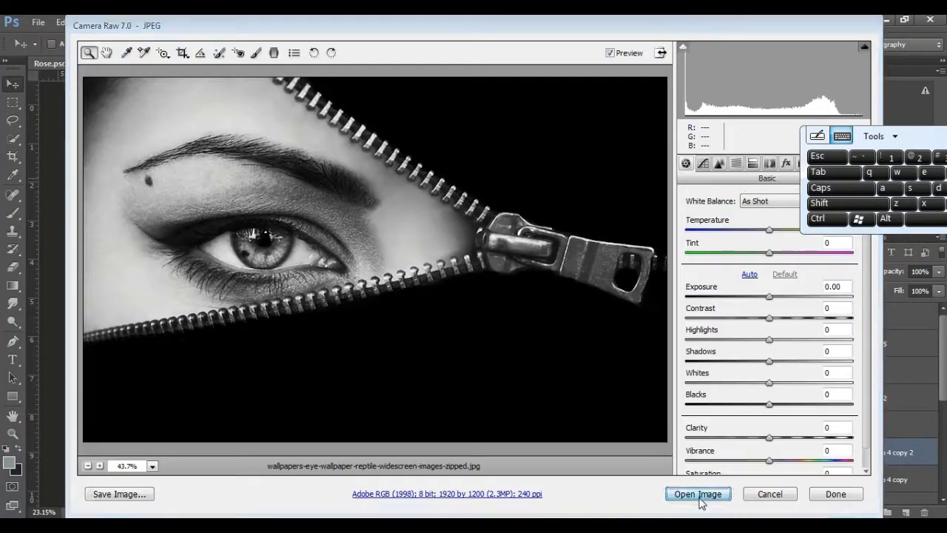
- Bring the zipped-eye wallpaper image into Rose.psd as a layer clipped to Color Efex Pro 4 copy 2
left_click(698, 493)
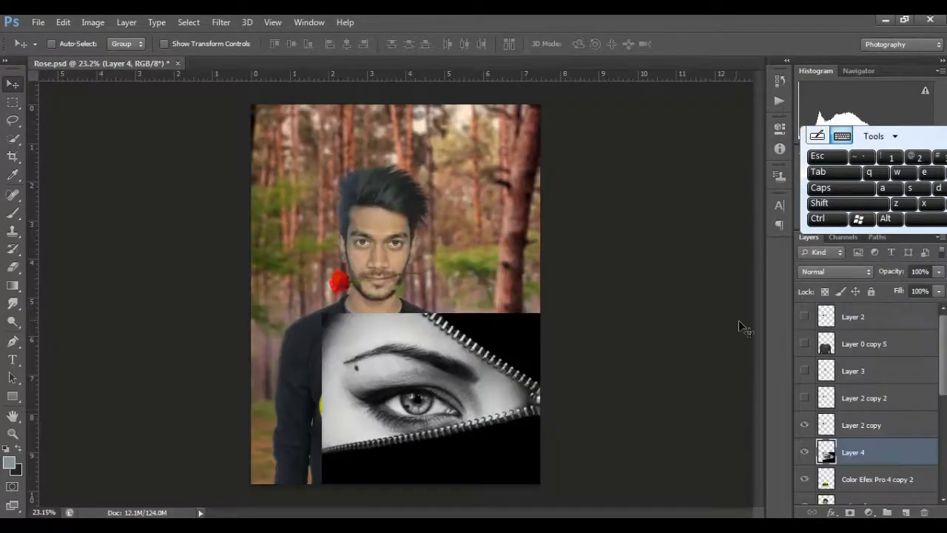
right_click(888, 317)
left_click(627, 239)
- Scale down and position the clipped zipped-eye image so the eye and zipper fit inside the shirt's logo oval
key("ctrl+t")
left_click_drag(627, 317, 520, 353)
left_click_drag(464, 394, 452, 389)
left_click_drag(502, 353, 449, 386)
left_click_drag(433, 412, 412, 384)
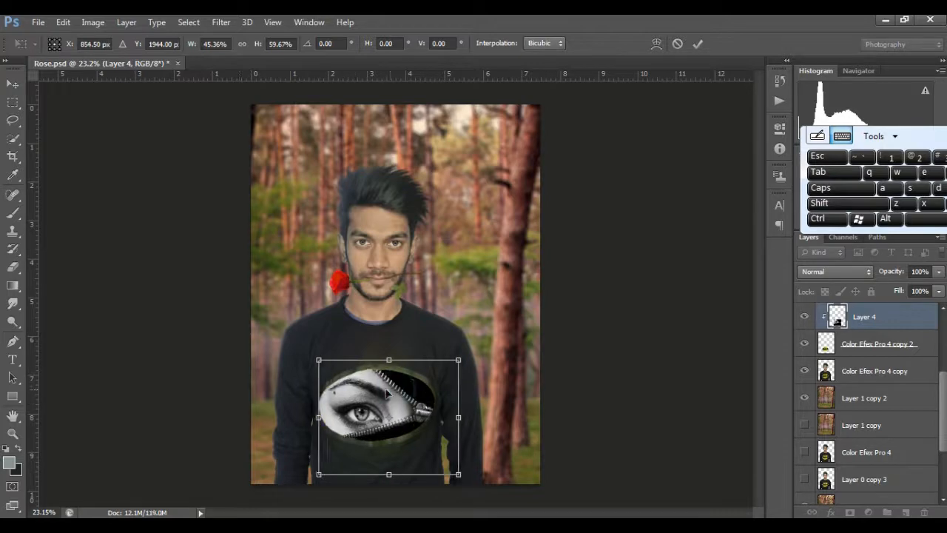
mouse_move(459, 358)
left_mouse_down()
mouse_move(444, 366)
mouse_move(446, 358)
left_mouse_up()
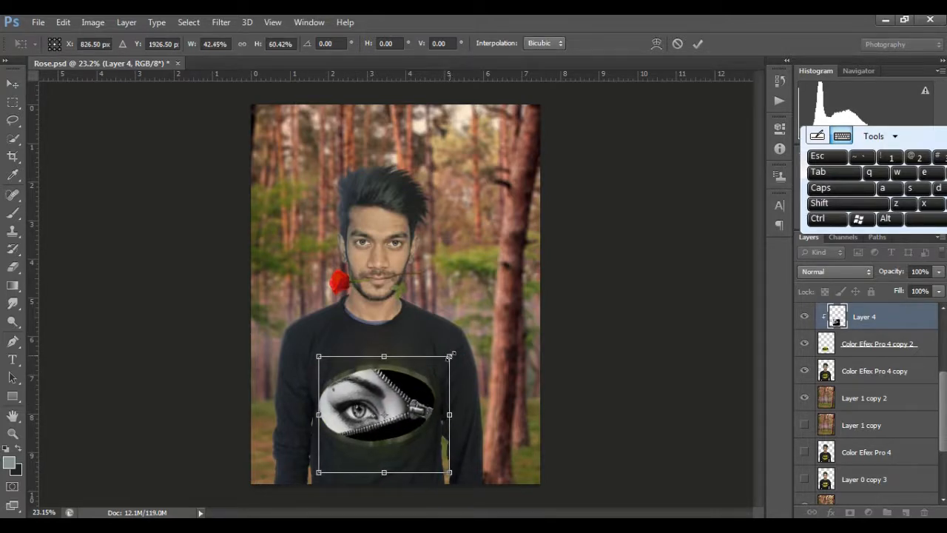
left_click(699, 44)
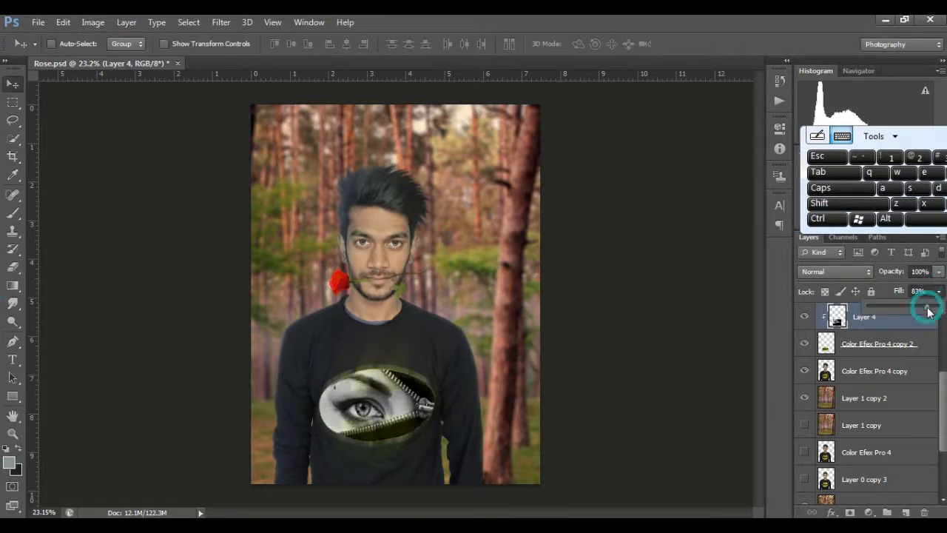
- Erase the black areas of the zipped-eye image on Layer 4 with the Magic Eraser, exposing the yellow shirt logo underneath
left_click(809, 351)
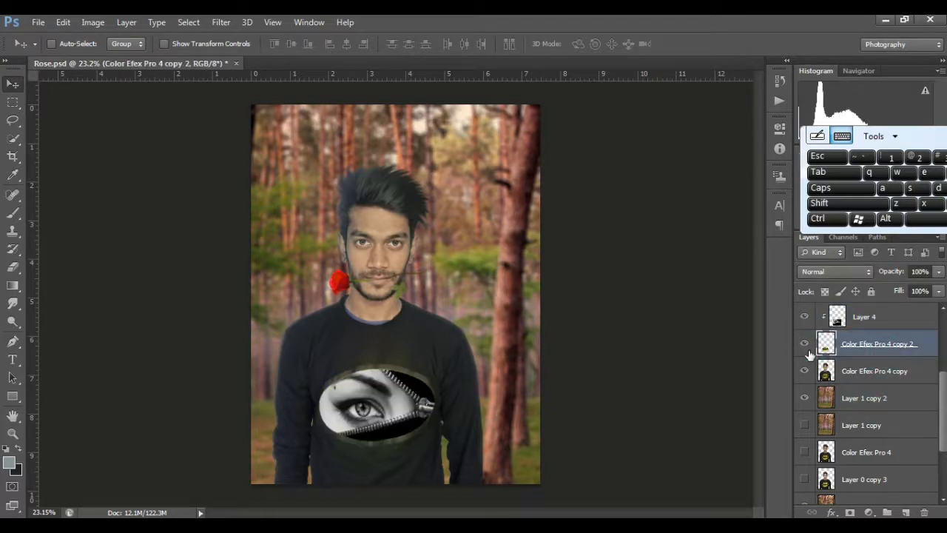
left_click(61, 18)
left_click(584, 265)
left_click(866, 320)
right_click(13, 267)
left_click(47, 294)
left_click(420, 391)
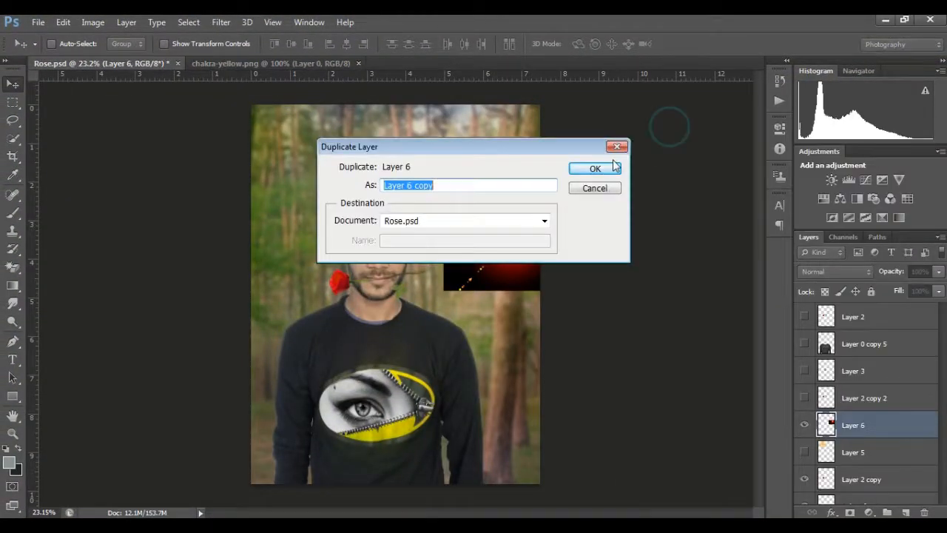
- Duplicate Layer 6 as Layer 6 copy, then mirror and enlarge the red flare over the forest and the man's hair
key("Return")
key("ctrl+t")
left_click_drag(494, 253, 299, 200)
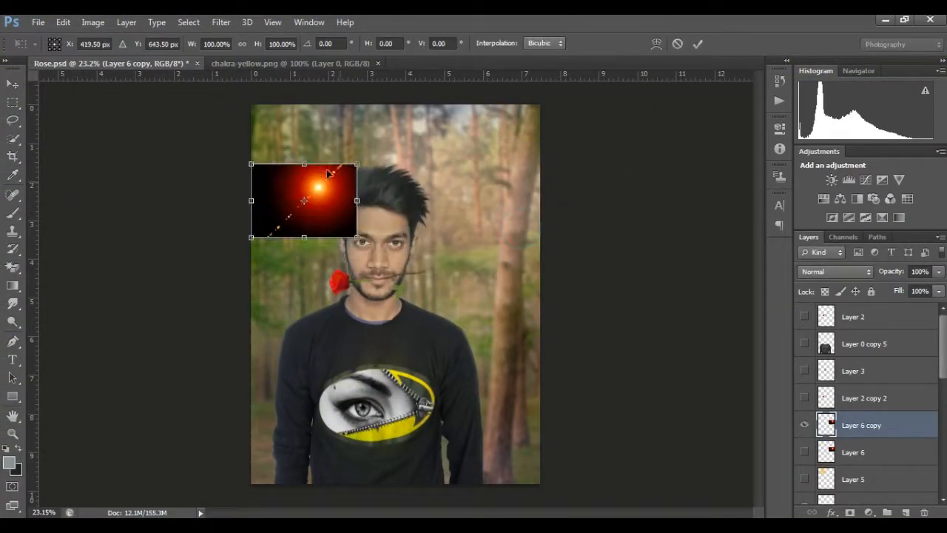
left_click_drag(250, 163, 414, 155)
left_click(698, 45)
- Set Layer 6 copy to Screen blending with 81% fill and 71% opacity, and nudge the flare slightly upward
left_click(826, 272)
scroll(827, 272, "down", 20)
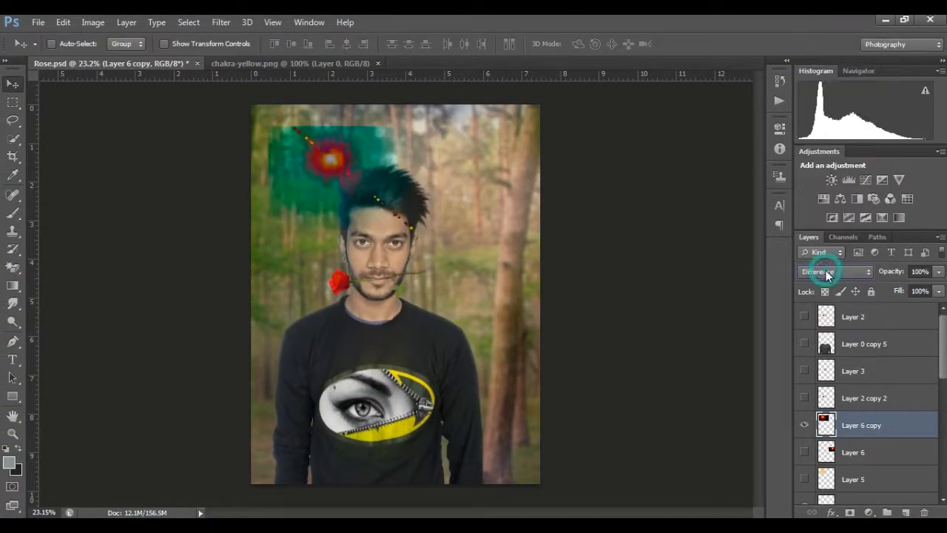
scroll(826, 272, "up", 13)
scroll(825, 271, "up", 3)
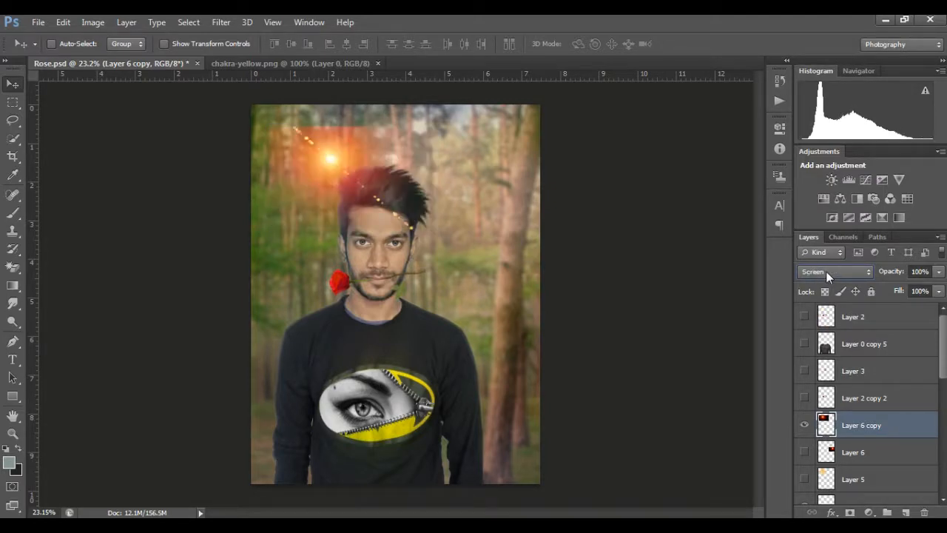
scroll(825, 276, "down", 19)
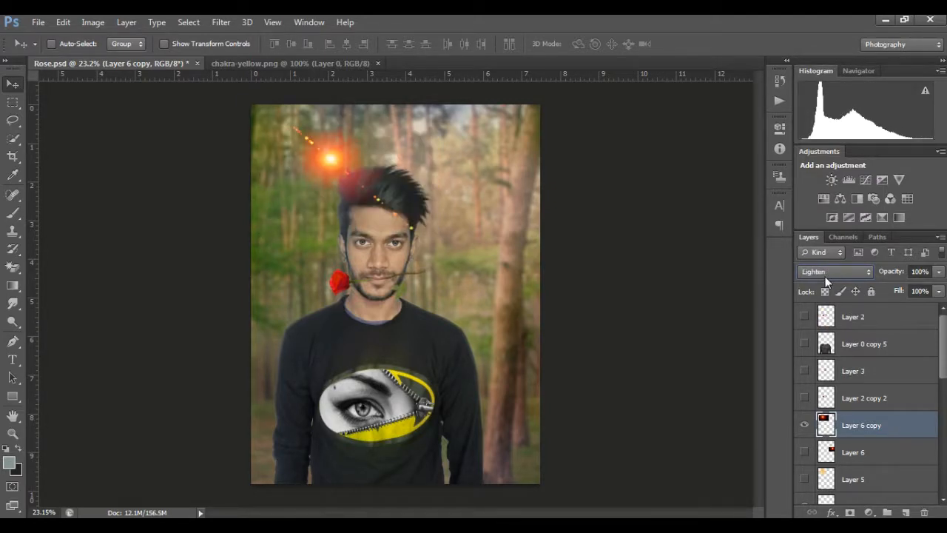
scroll(824, 276, "up", 19)
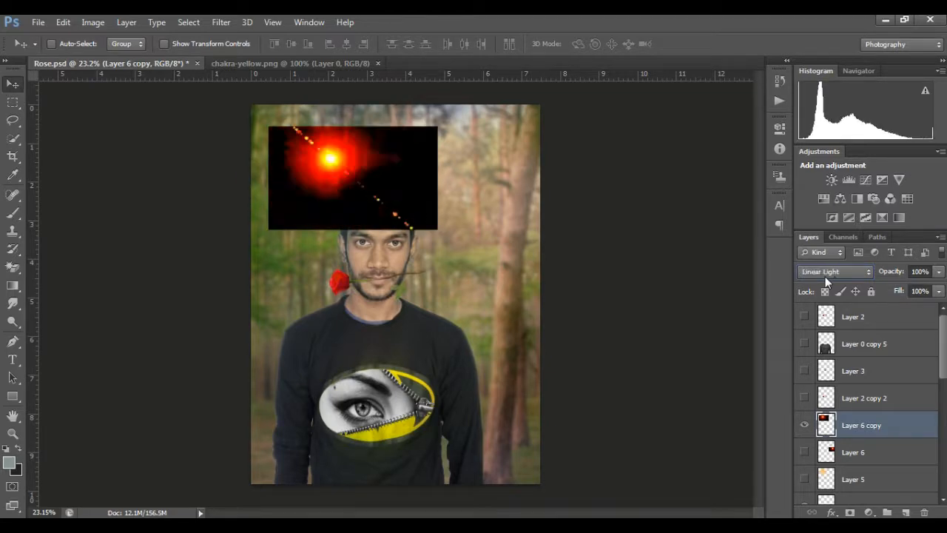
scroll(825, 276, "down", 2)
left_click_drag(937, 291, 924, 306)
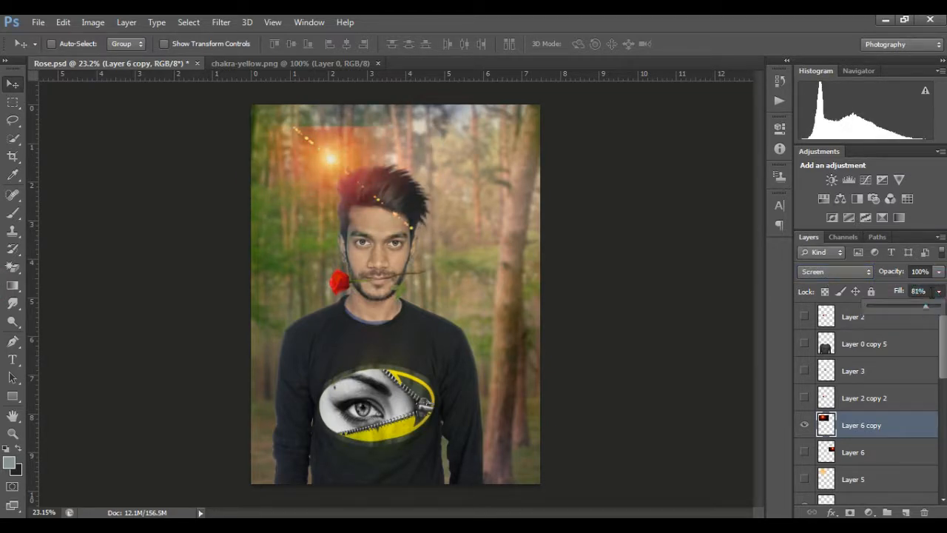
left_click_drag(325, 165, 328, 153)
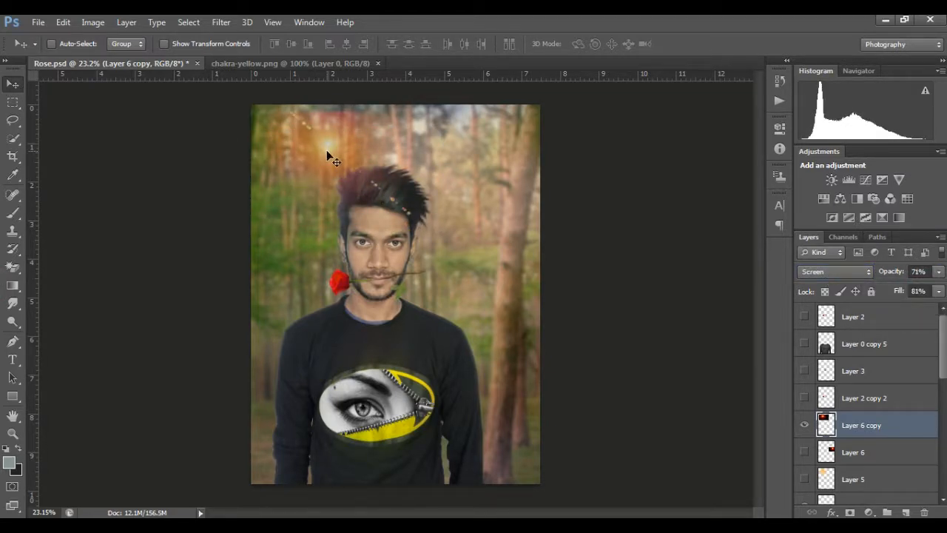
- Enlarge the flare to about 131% width and 122% height over the photo's upper-left corner, with 75% opacity and 65% fill
key("ctrl+t")
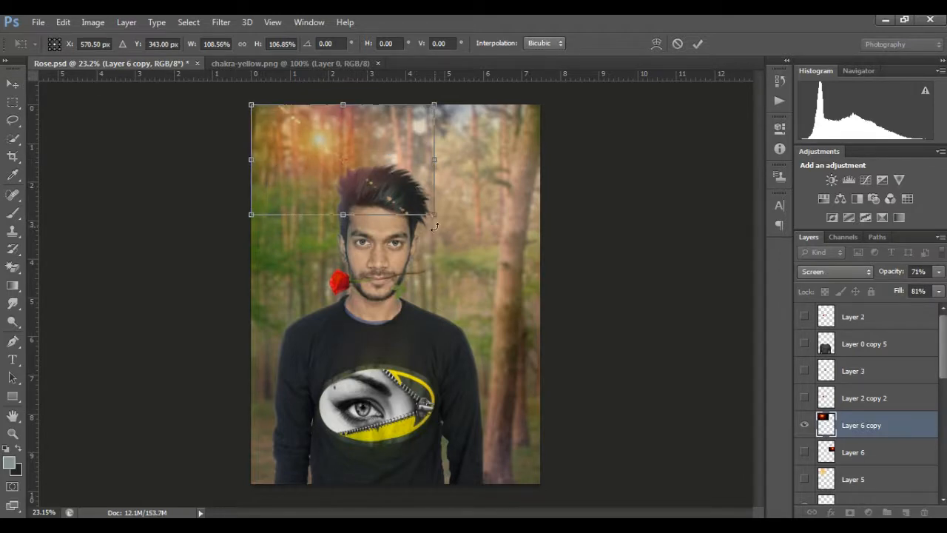
left_click_drag(434, 215, 471, 230)
left_click_drag(431, 197, 411, 204)
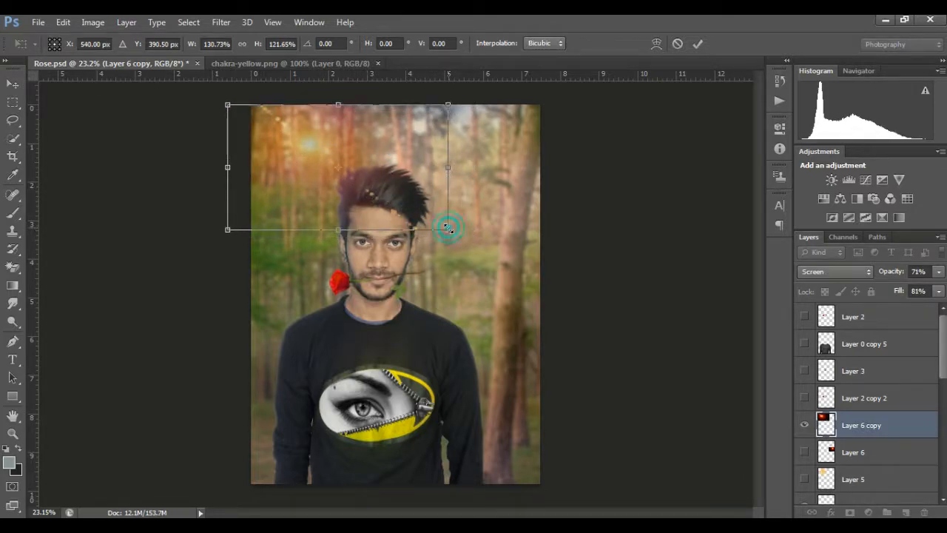
left_click(697, 44)
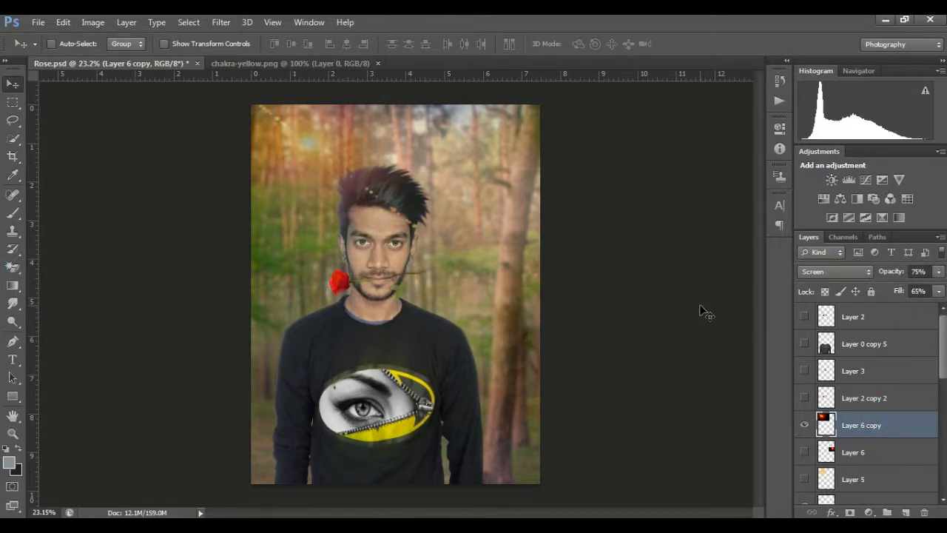
- Show the yellow glow on Layer 5, move it beside the man's face and enlarge it over the forest at his shoulder
scroll(863, 420, "down", 1)
left_click(863, 422)
left_click(804, 452)
left_click(870, 448)
left_click_drag(333, 161, 466, 293)
key("ctrl+t")
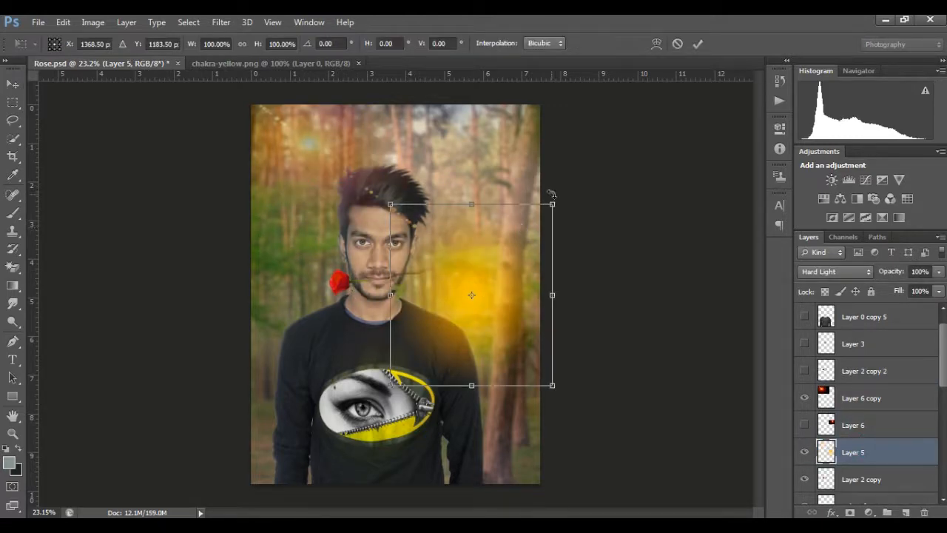
left_click_drag(552, 204, 511, 234)
left_click_drag(585, 139, 554, 177)
left_click_drag(484, 239, 502, 216)
left_click(696, 44)
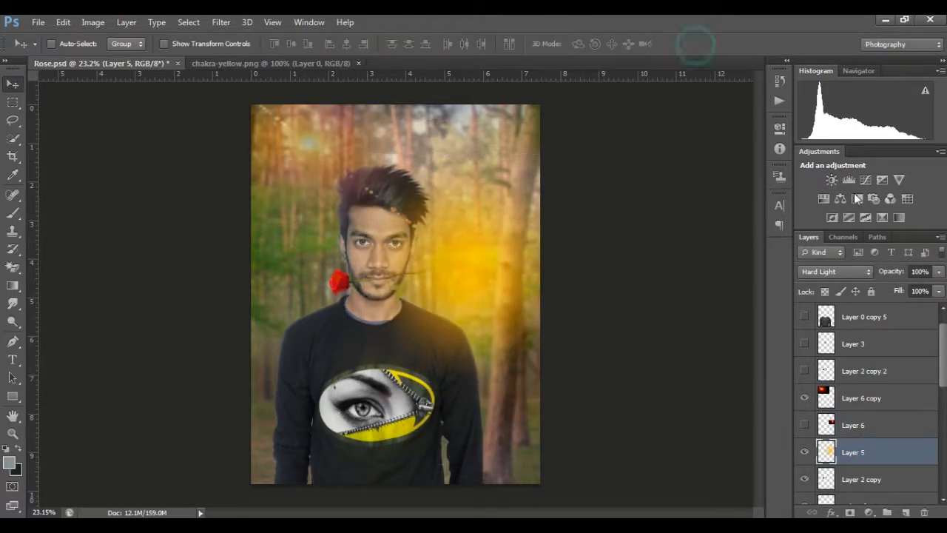
- Hide the vignette layers Layer 7 and Layer 7 copy, and merge the visible layers into Layer 6 copy
scroll(846, 272, "down", 6)
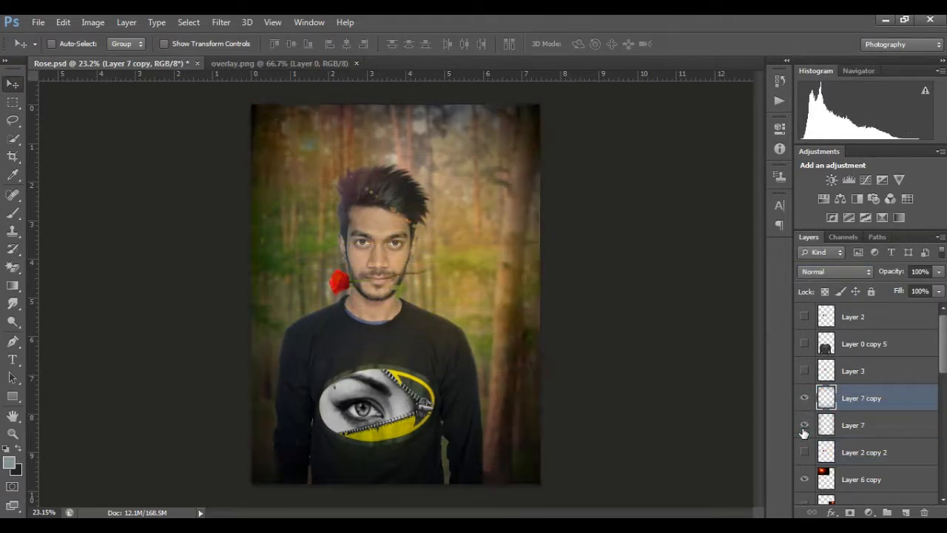
left_click(805, 425)
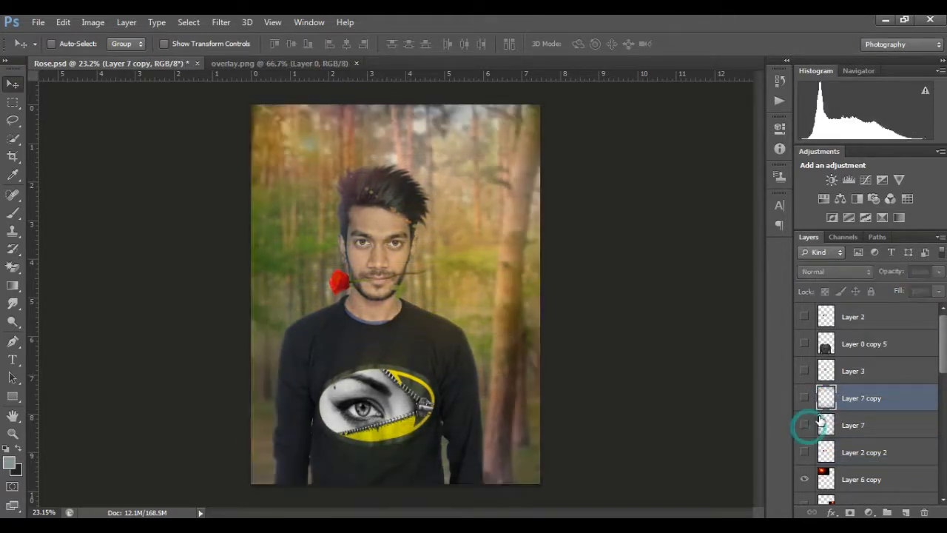
scroll(866, 395, "down", 5)
right_click(892, 328)
left_click(636, 376)
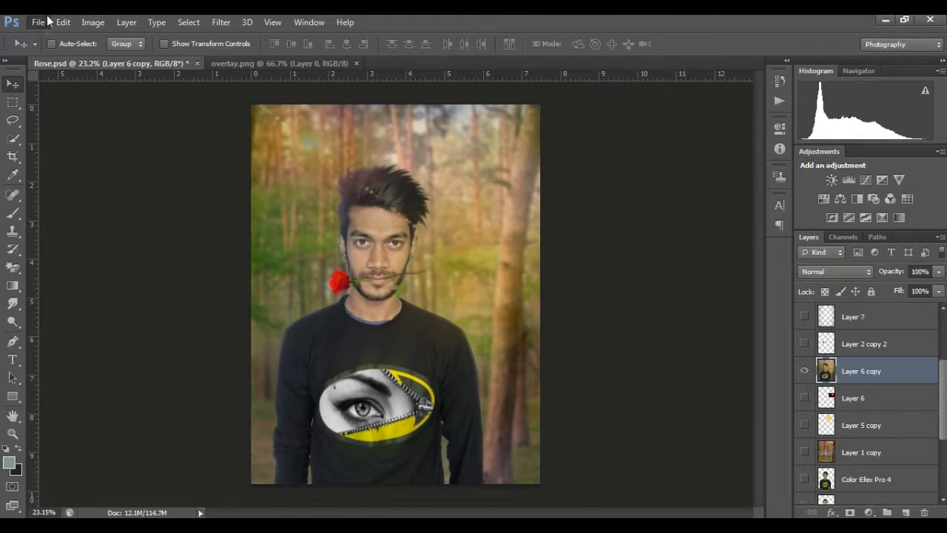
- Open the merged portrait in Color Efex Pro 4, preview several color filters and choose Cross Processing
left_click(43, 22)
left_click(74, 176)
left_click(222, 22)
left_click(397, 300)
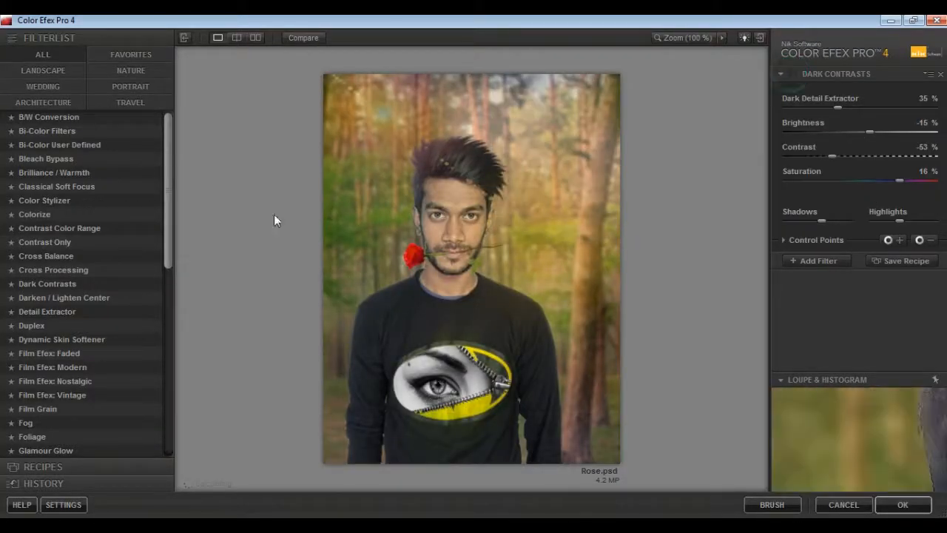
left_click(89, 199)
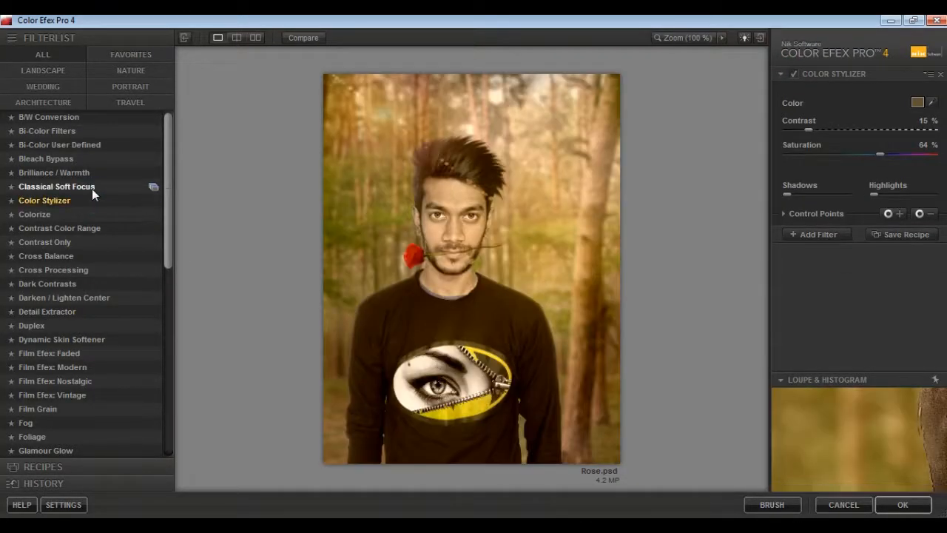
left_click(92, 189)
left_click(68, 215)
left_click(66, 227)
left_click(61, 240)
left_click(62, 270)
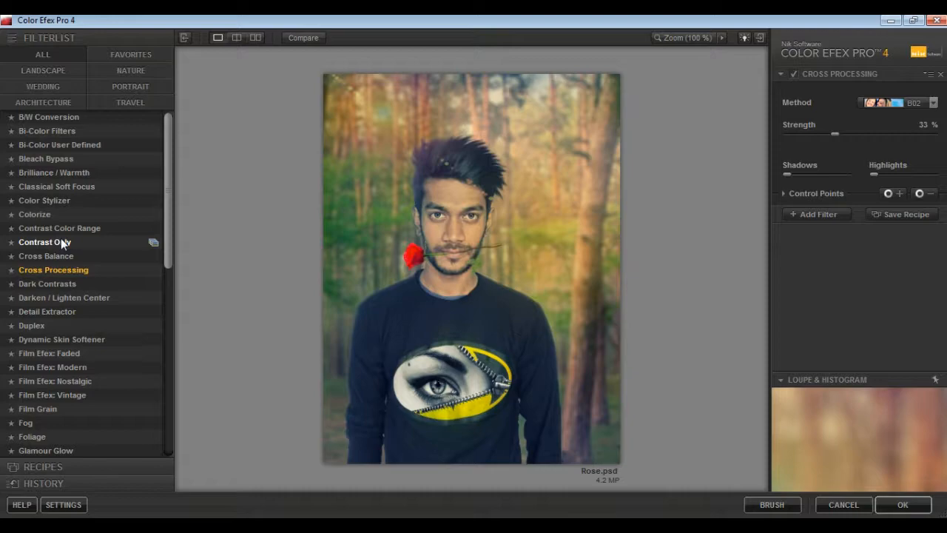
- Set the Cross Processing method to T04 and apply the filter to the portrait
left_click(897, 103)
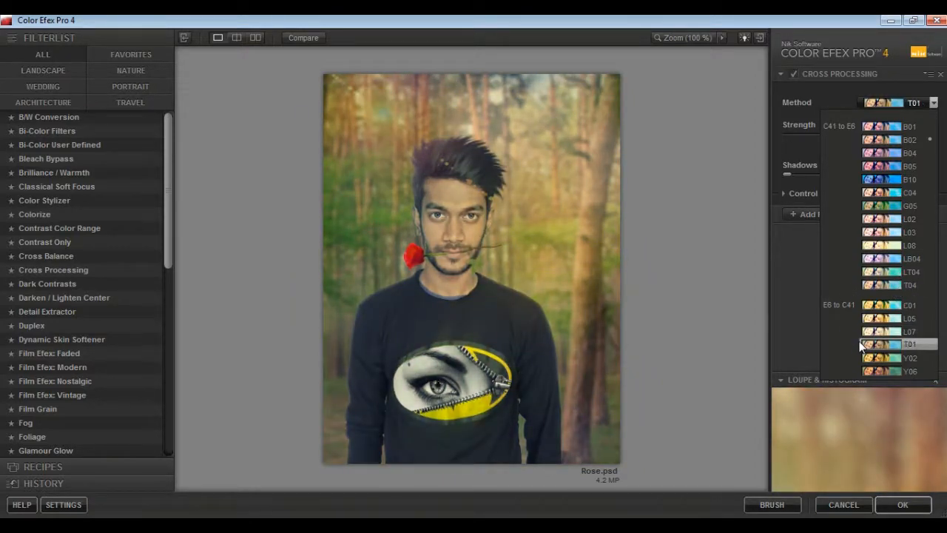
left_click(875, 282)
left_click(895, 504)
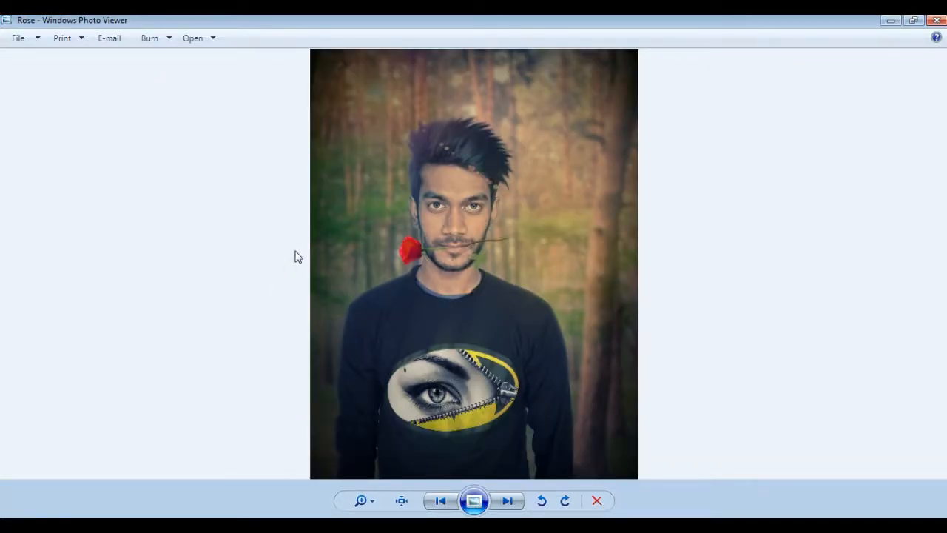
- Go to the finished Rossse image in Windows Photo Viewer and examine the hair, irises and rose up close
key("Right")
key("Right")
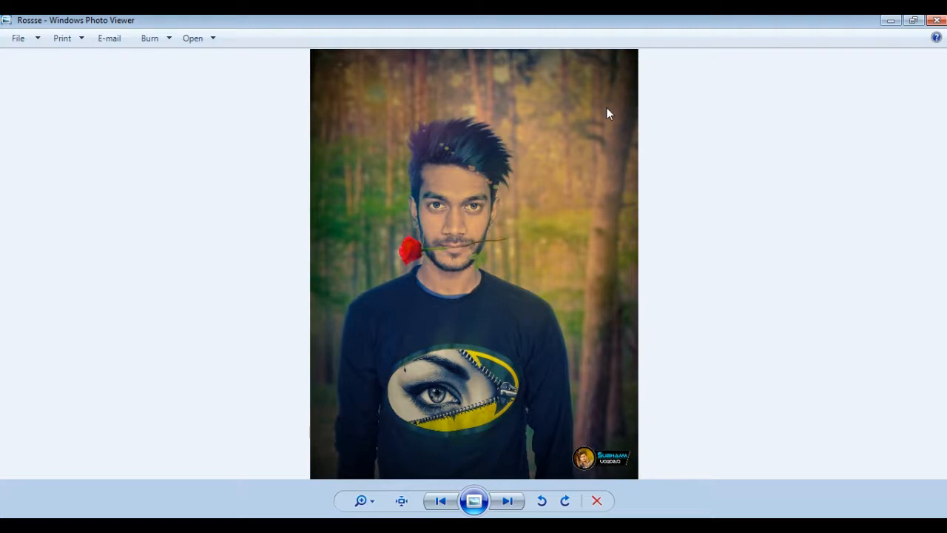
scroll(595, 167, "up", 4)
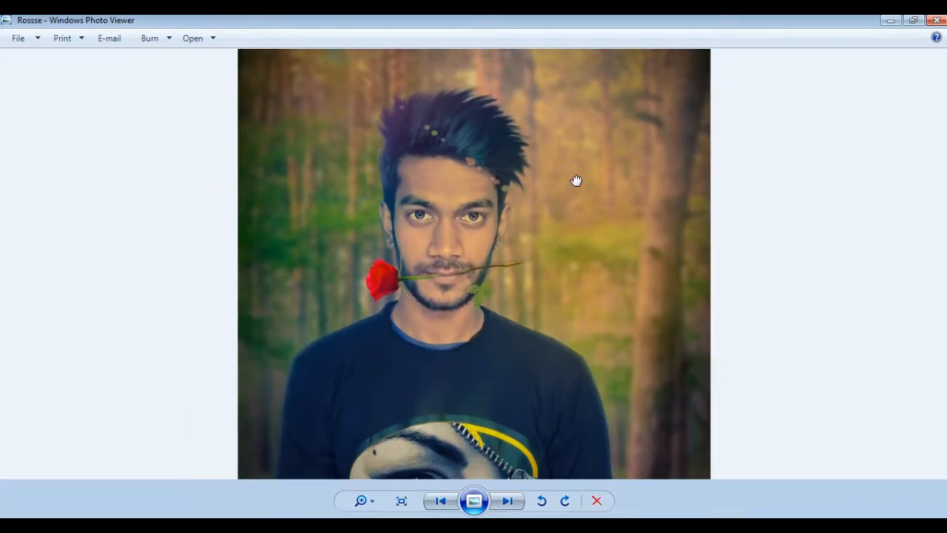
scroll(576, 181, "up", 1)
scroll(575, 193, "up", 2)
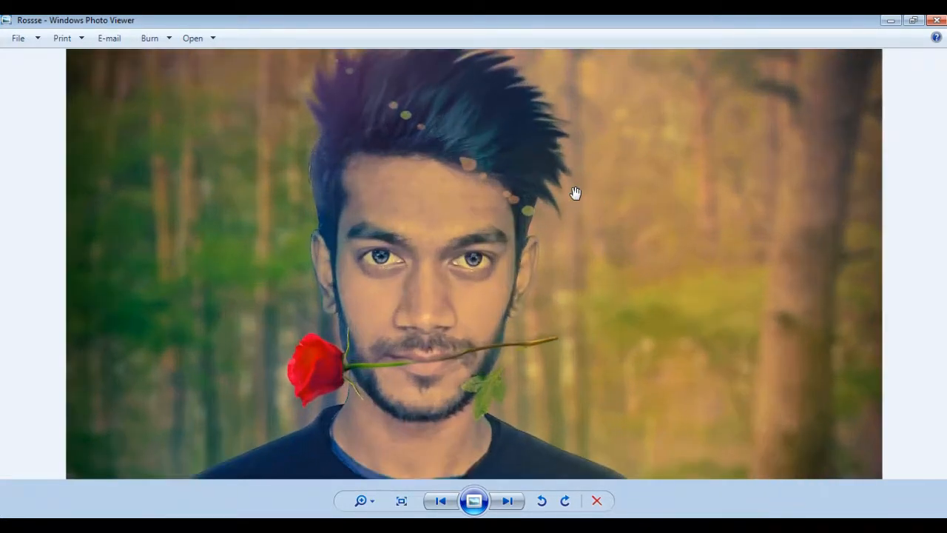
scroll(575, 193, "up", 3)
left_click_drag(554, 304, 558, 316)
scroll(511, 236, "down", 3)
left_click_drag(510, 254, 525, 302)
scroll(511, 235, "up", 2)
scroll(491, 259, "up", 1)
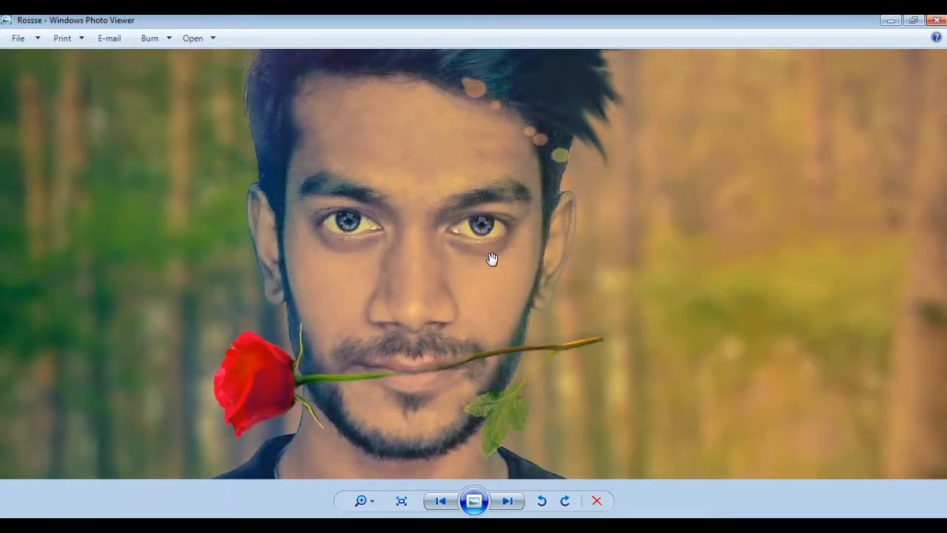
- Examine the whole finished portrait, including the shirt logo and the forest background
scroll(492, 259, "down", 3)
scroll(491, 259, "down", 3)
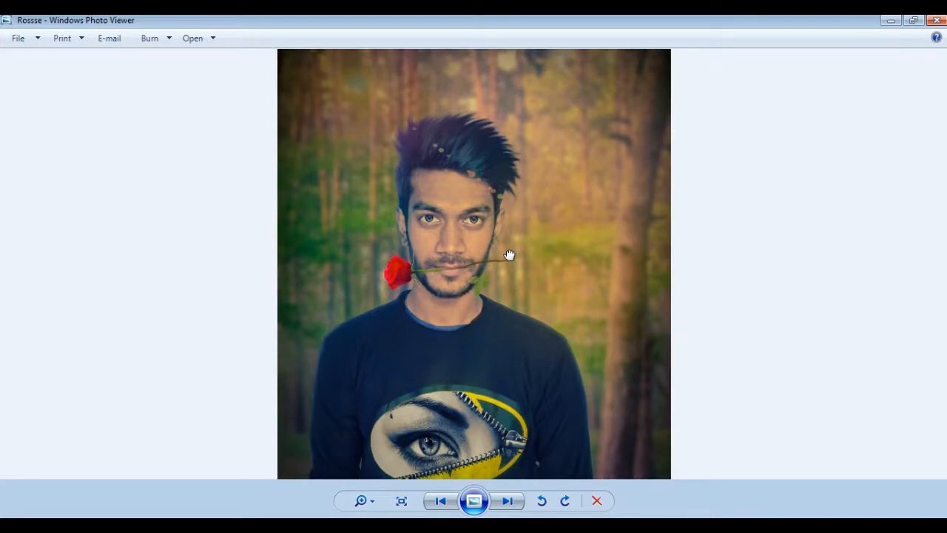
scroll(510, 254, "down", 1)
scroll(543, 193, "up", 1)
scroll(545, 193, "down", 1)
scroll(544, 193, "up", 1)
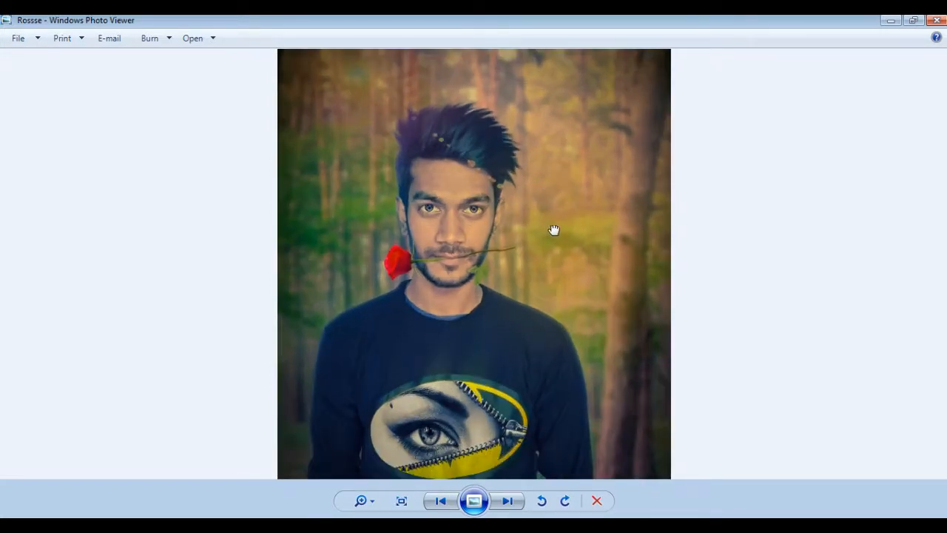
left_click_drag(554, 231, 554, 213)
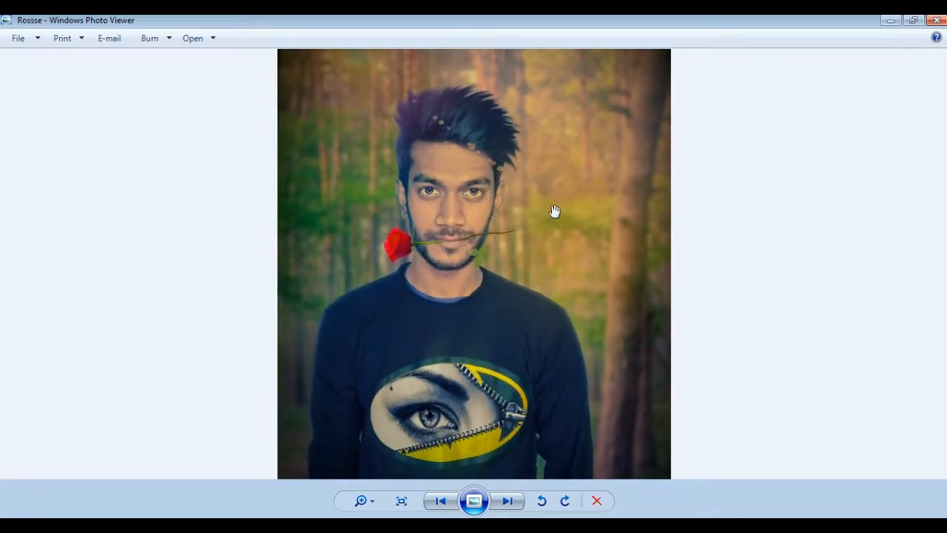
scroll(555, 211, "down", 1)
scroll(554, 211, "up", 1)
scroll(555, 211, "down", 1)
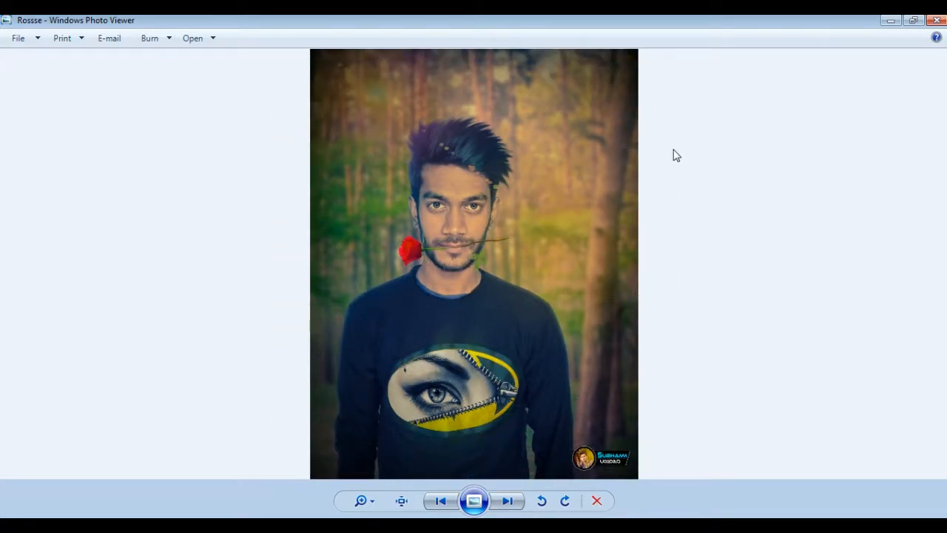
scroll(648, 155, "up", 1)
scroll(651, 159, "down", 1)
scroll(649, 155, "up", 1)
scroll(648, 154, "up", 1)
scroll(533, 262, "down", 2)
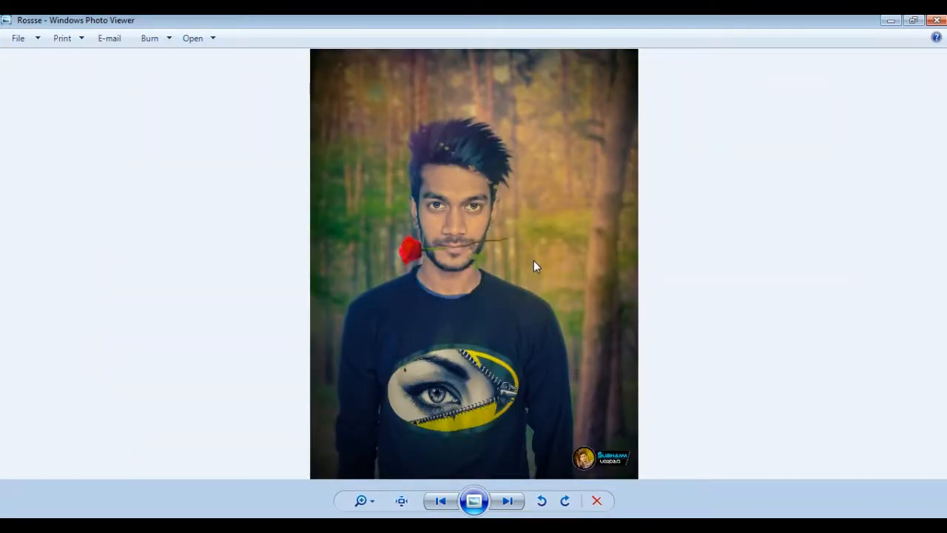